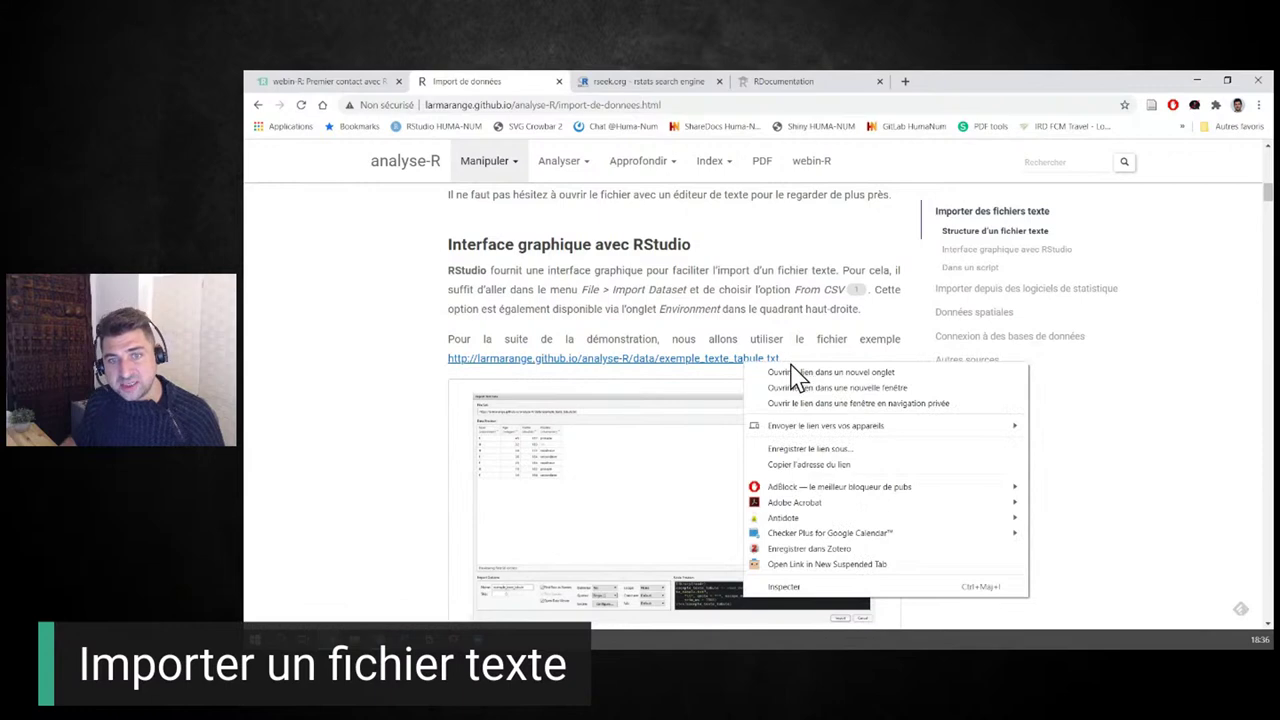
# Save the linked example file exemple_texte_tabule.txt to the desktop and switch to RStudio.
pyautogui.click(804, 451)
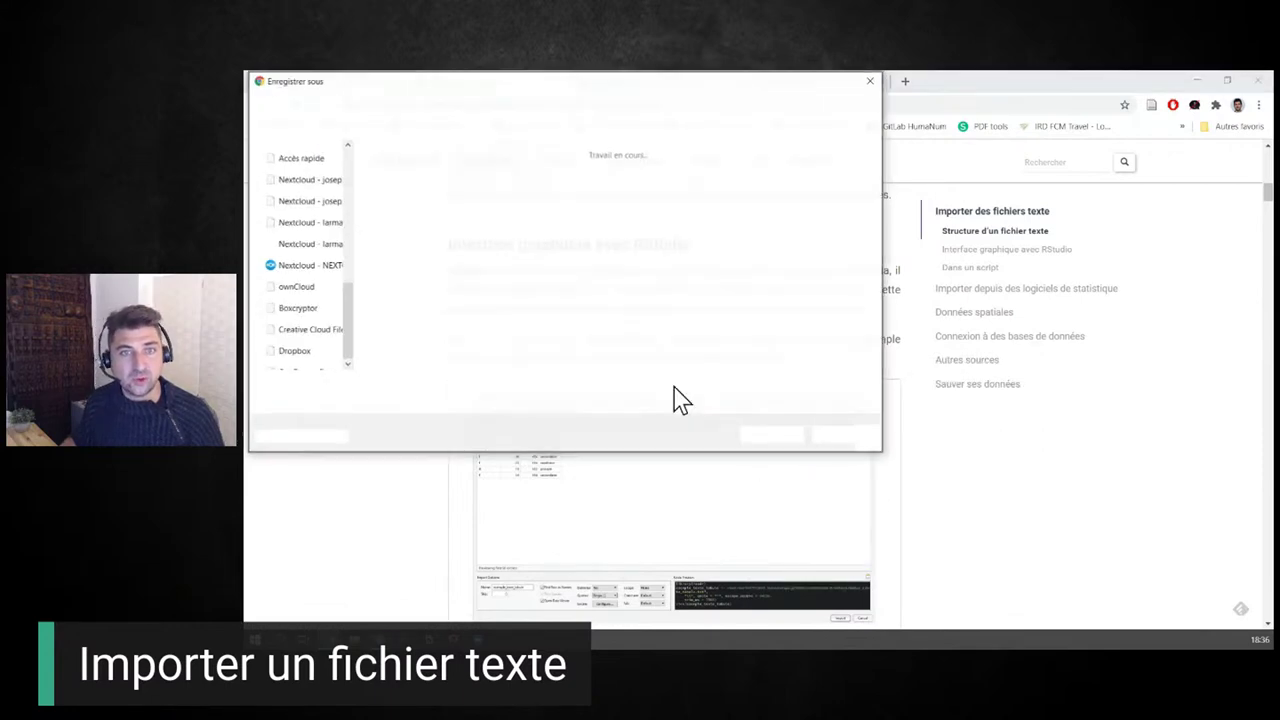
pyautogui.click(786, 438)
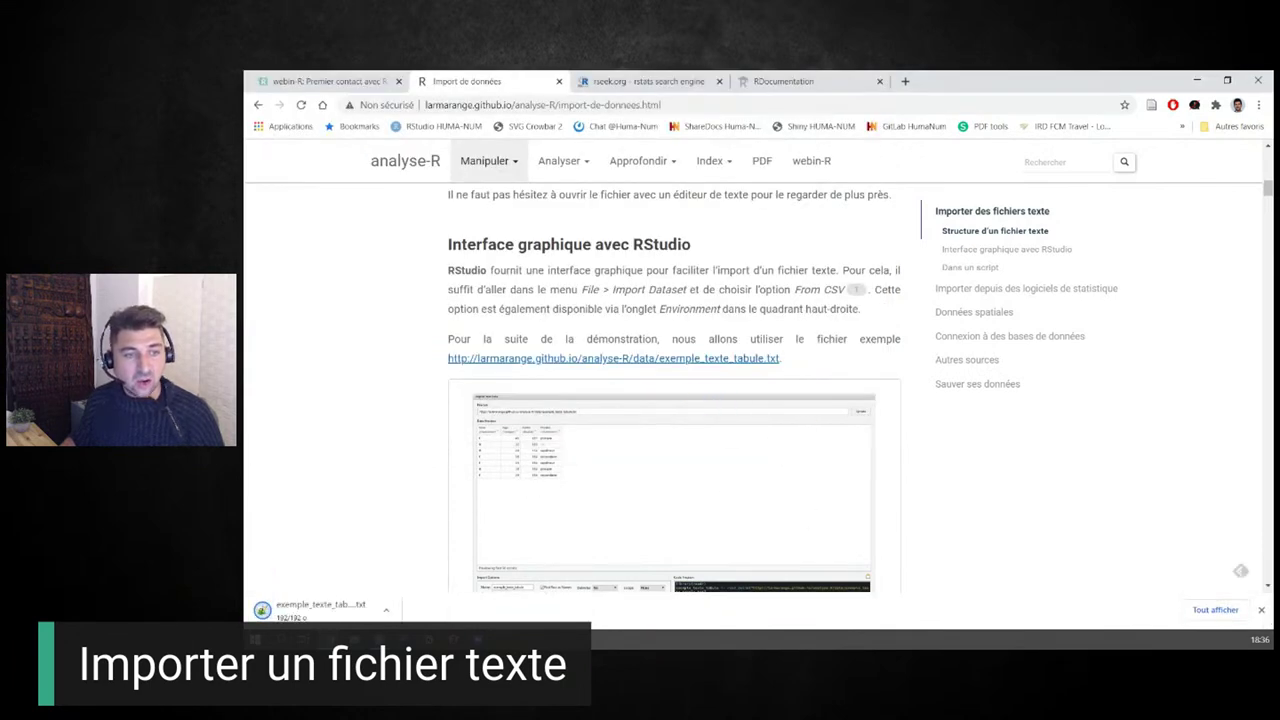
pyautogui.moveTo(385, 638)
pyautogui.click(329, 571)
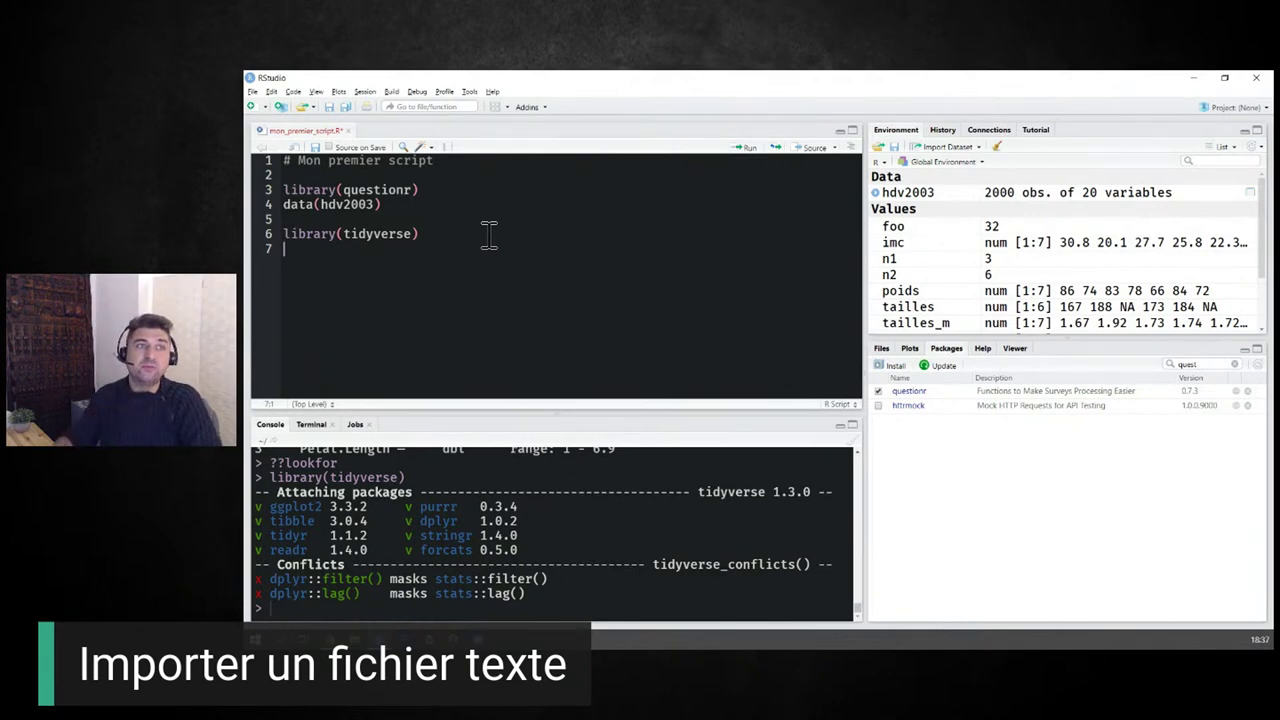
# Start a text dataset import with readr and load exemple_texte_tabule.txt from the Bureau folder.
pyautogui.click(968, 160)
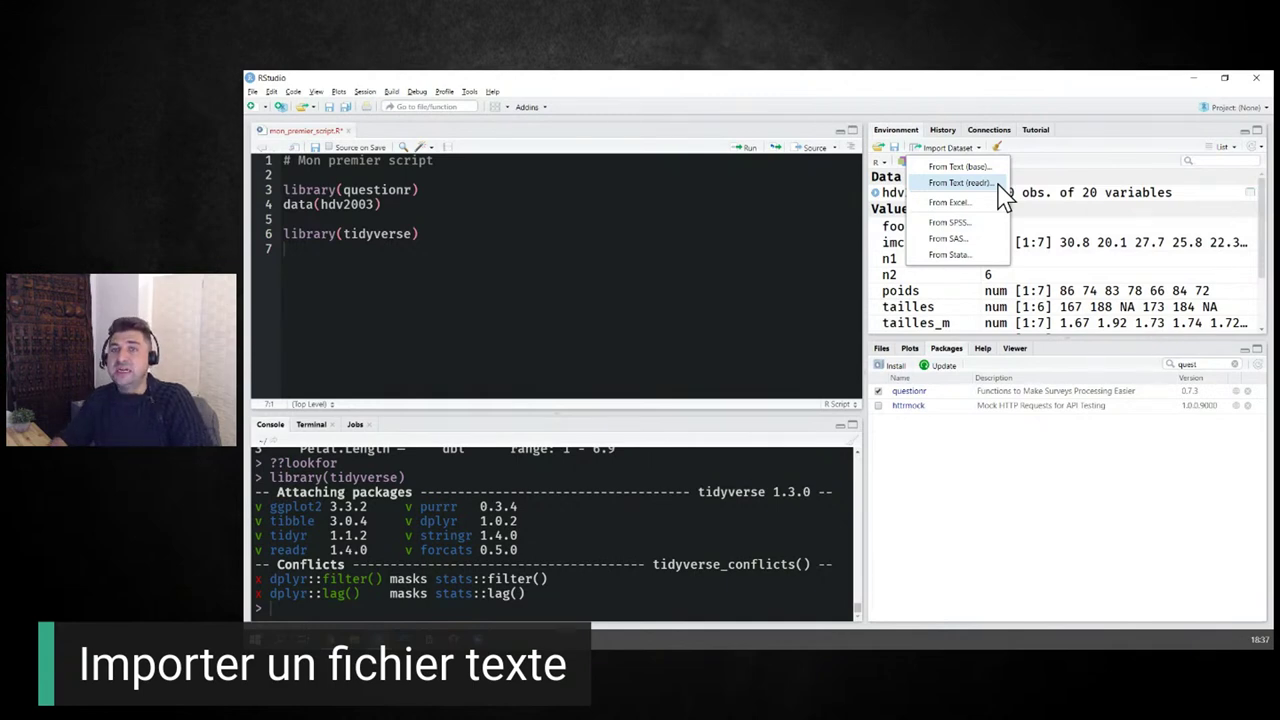
pyautogui.click(960, 183)
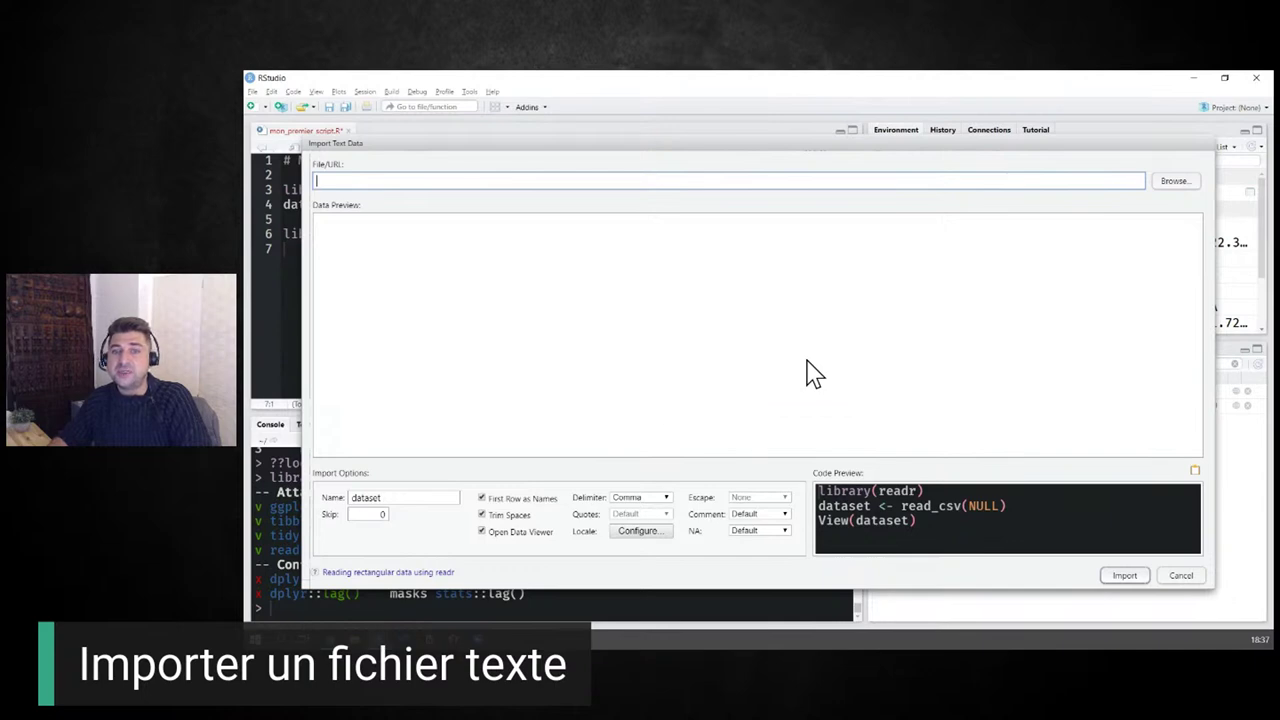
pyautogui.click(1183, 196)
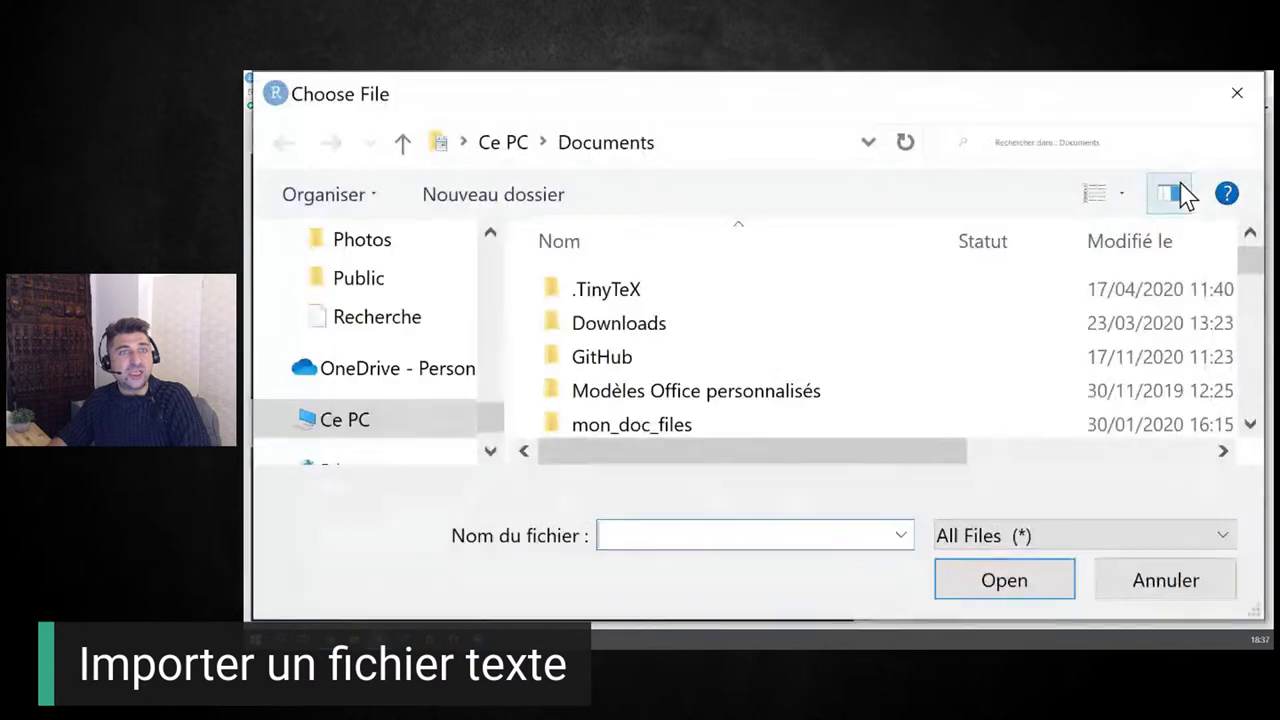
pyautogui.scroll(8, 320, 330)
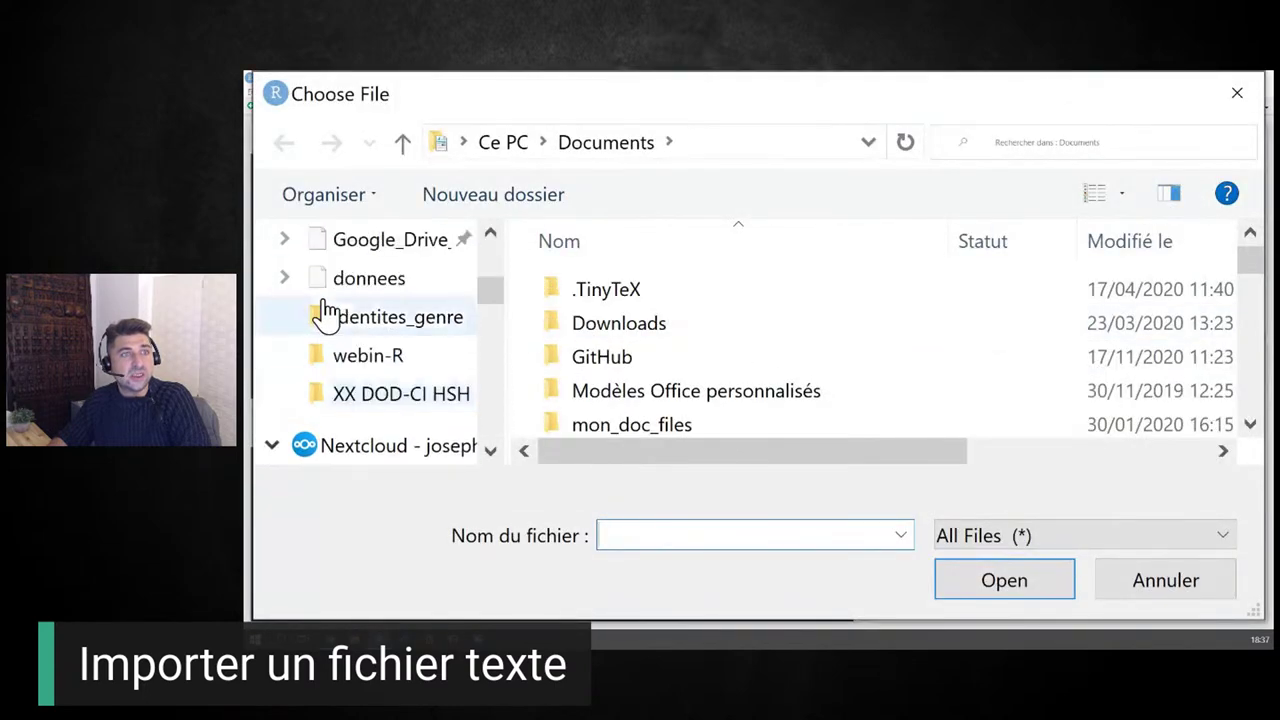
pyautogui.click(330, 308)
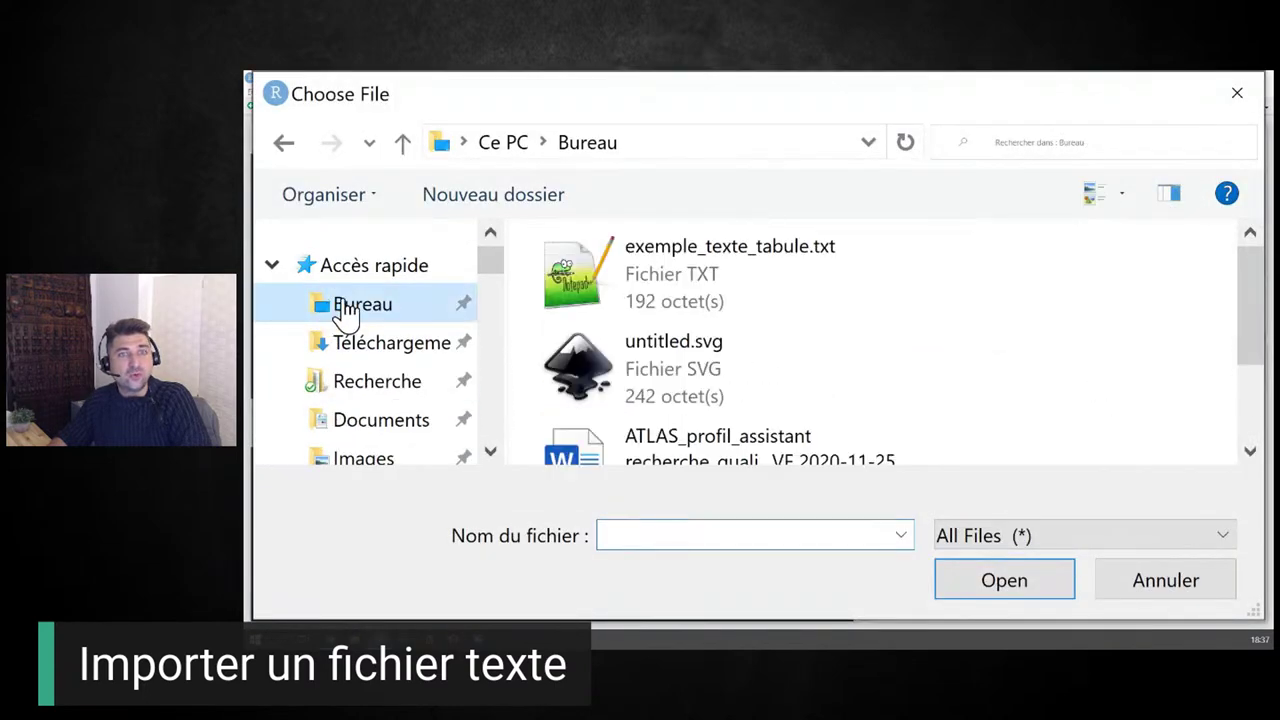
pyautogui.click(705, 292)
pyautogui.click(1050, 595)
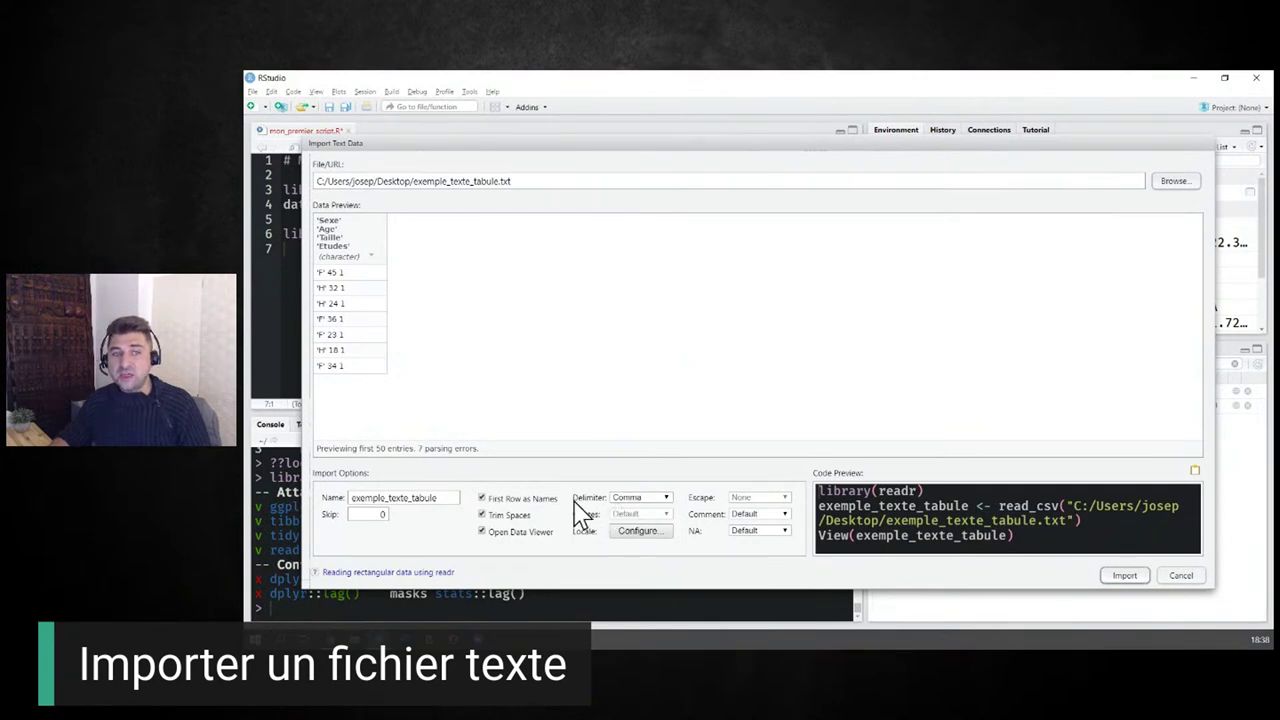
# Configure the import with the Tab delimiter, Single quotes and the dataset name donnees.
pyautogui.click(630, 498)
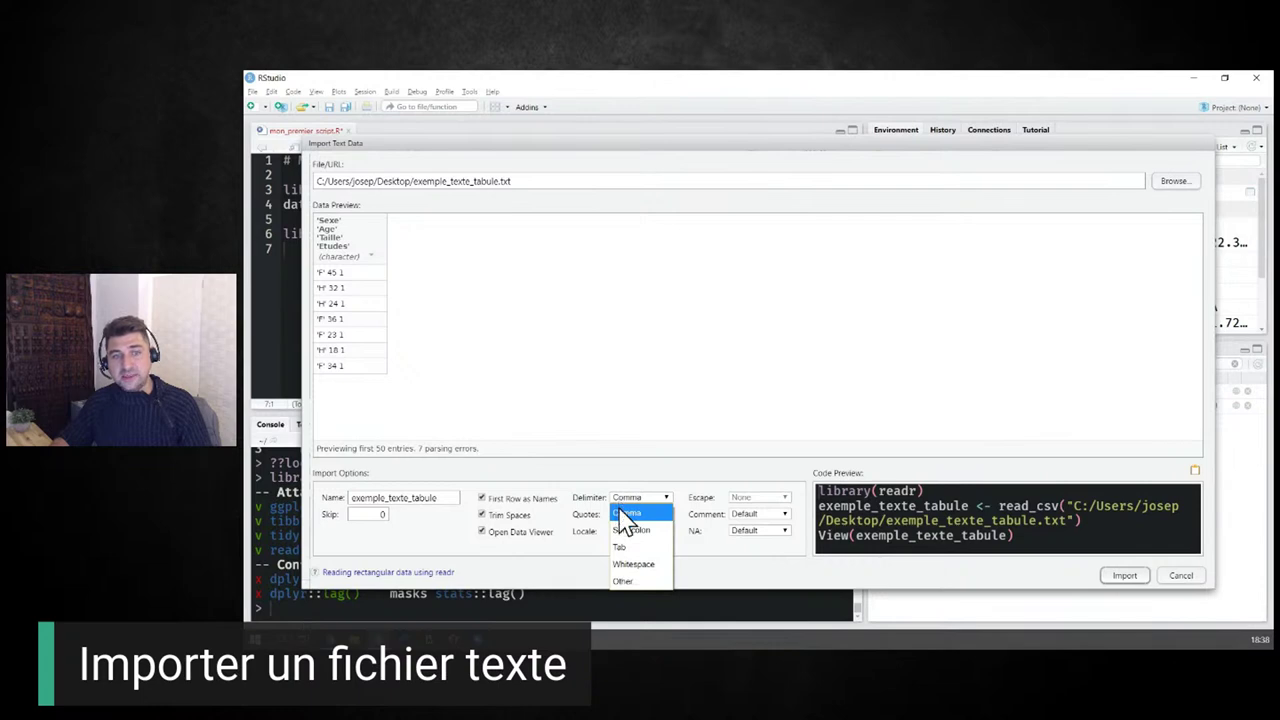
pyautogui.click(622, 547)
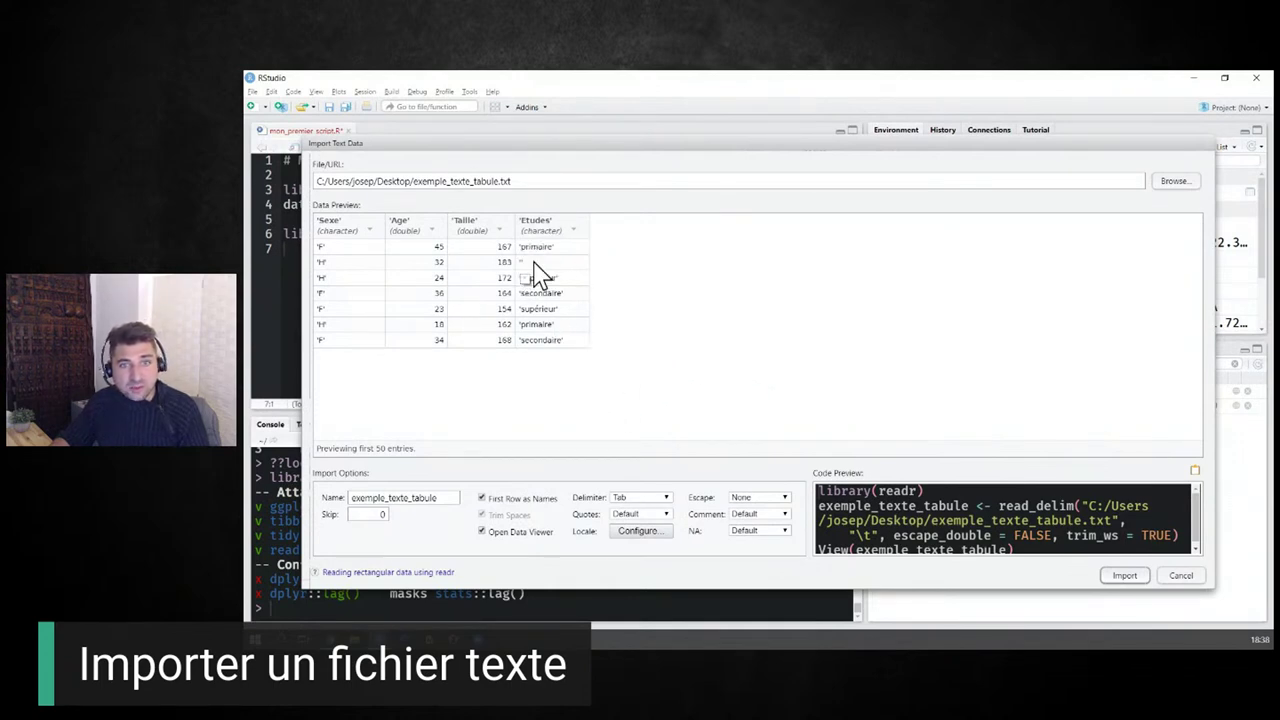
pyautogui.click(633, 516)
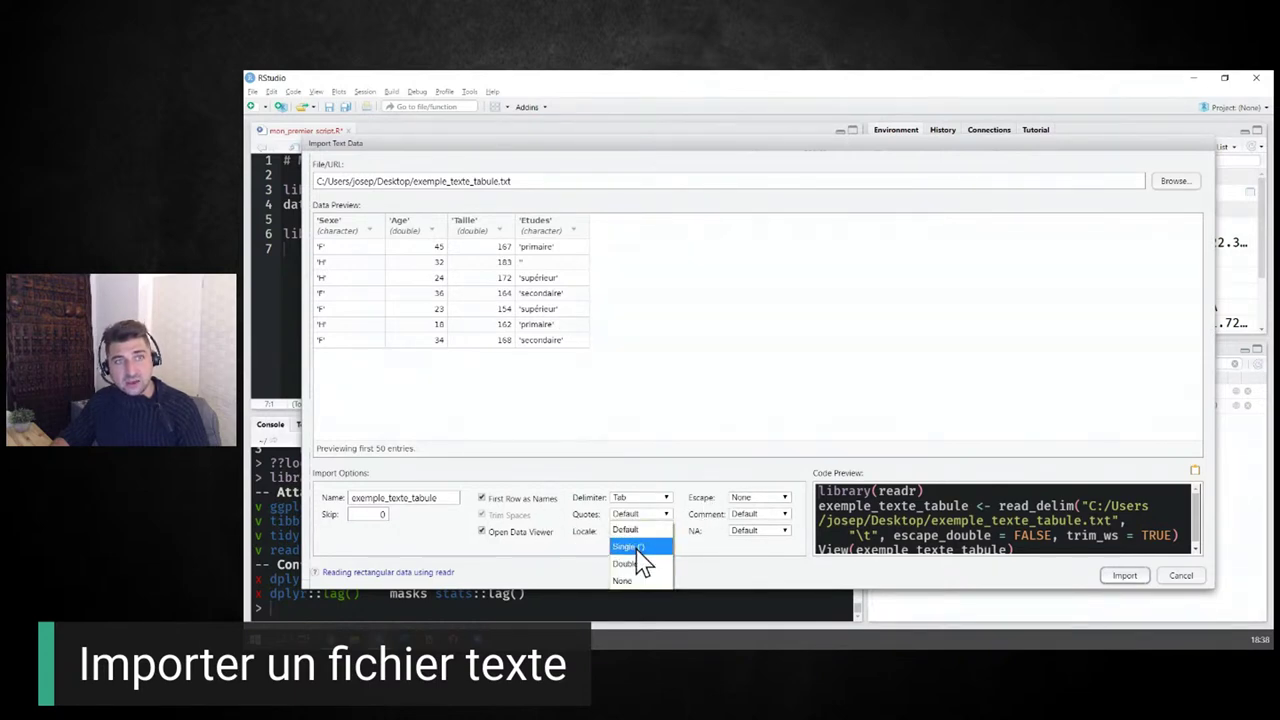
pyautogui.click(636, 550)
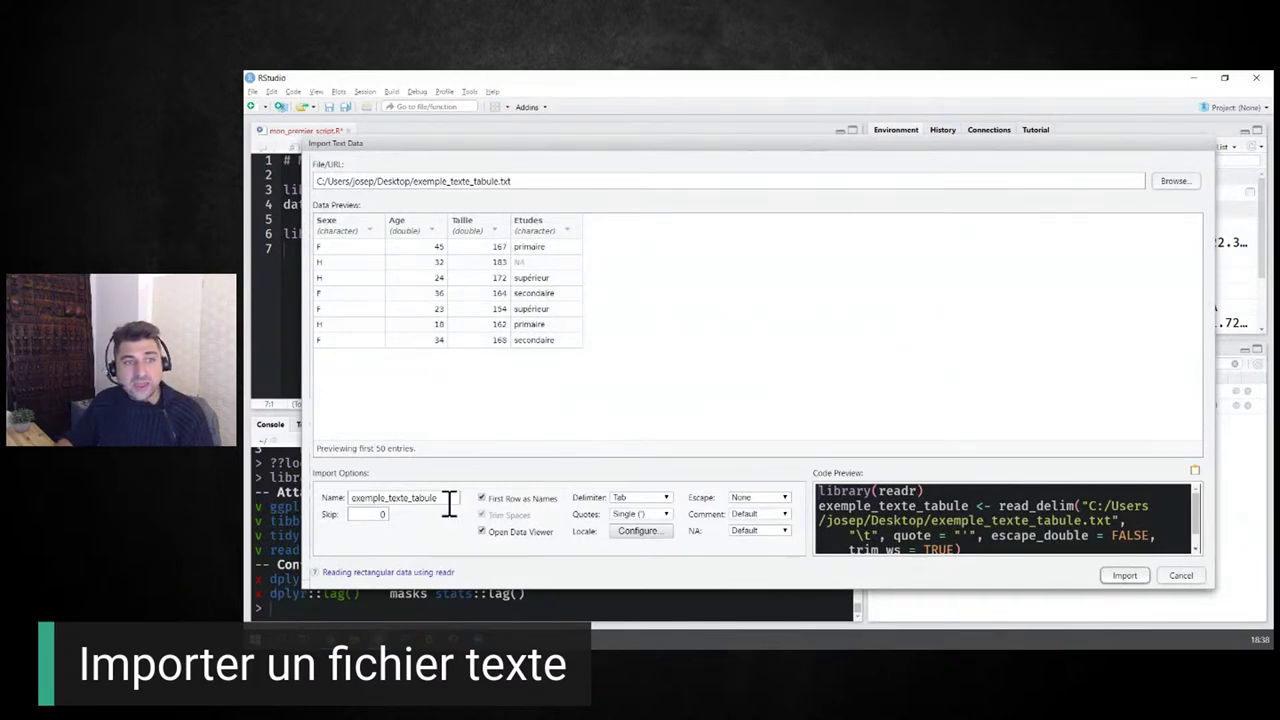
pyautogui.moveTo(449, 503); pyautogui.dragTo(242, 471)
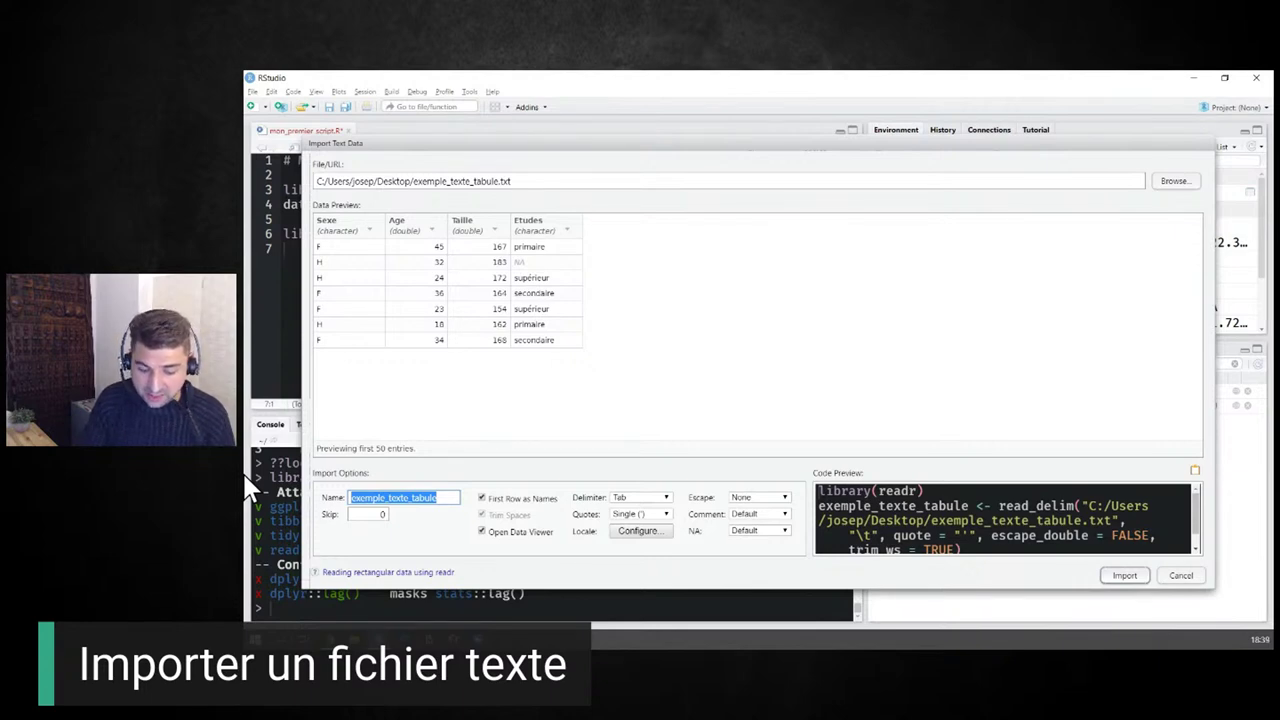
pyautogui.write('donnees')
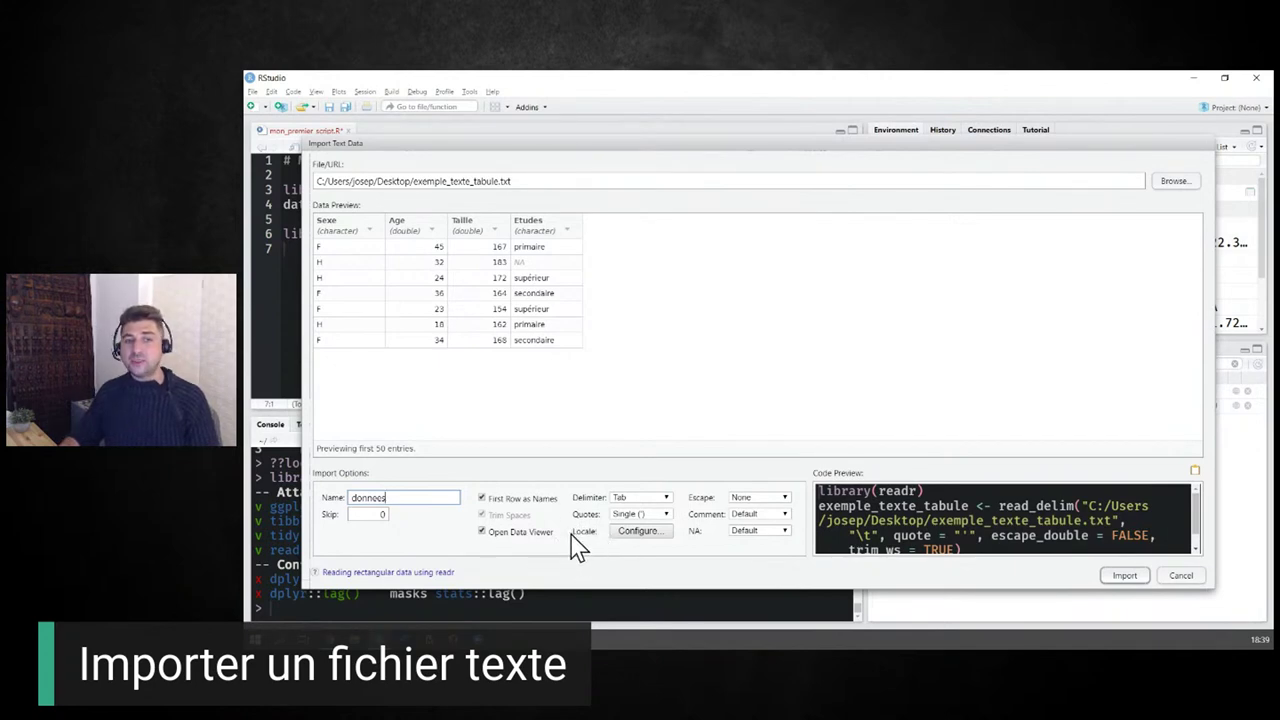
# Try the ISO-8859-1 encoding in the import locale and inspect the accented values in the Etudes column preview.
pyautogui.click(646, 532)
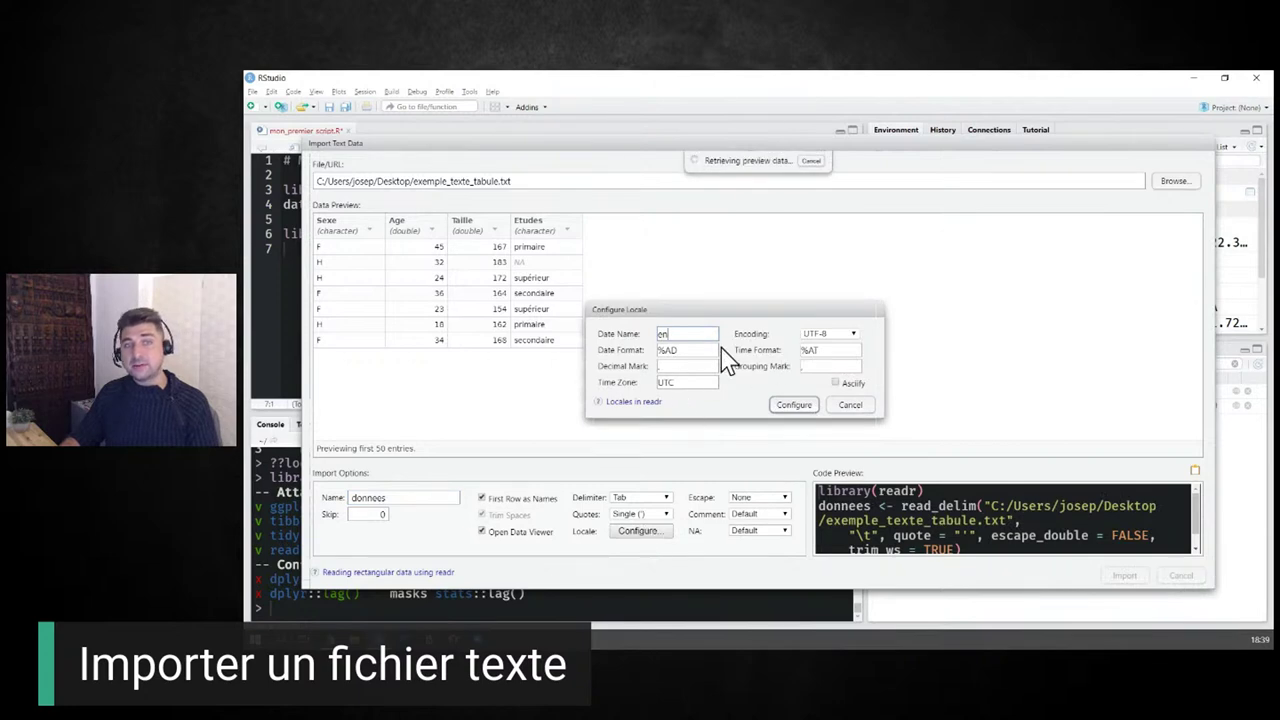
pyautogui.doubleClick(662, 334)
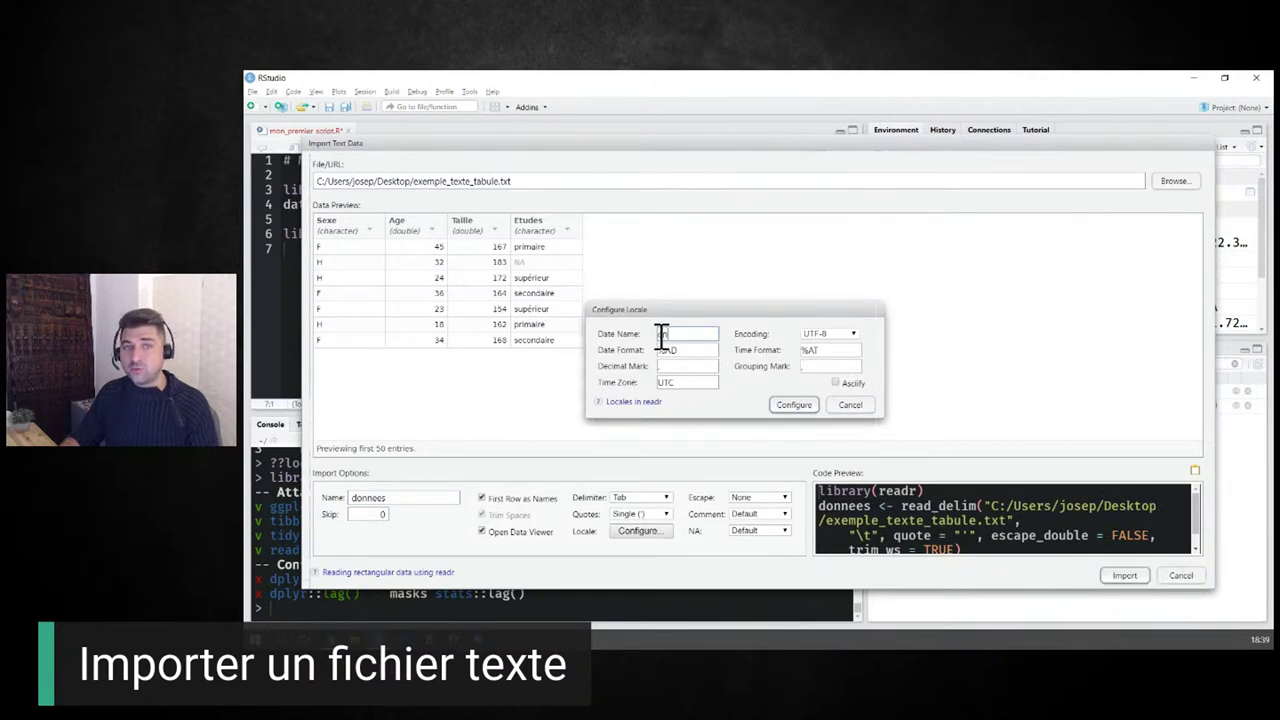
pyautogui.click(826, 336)
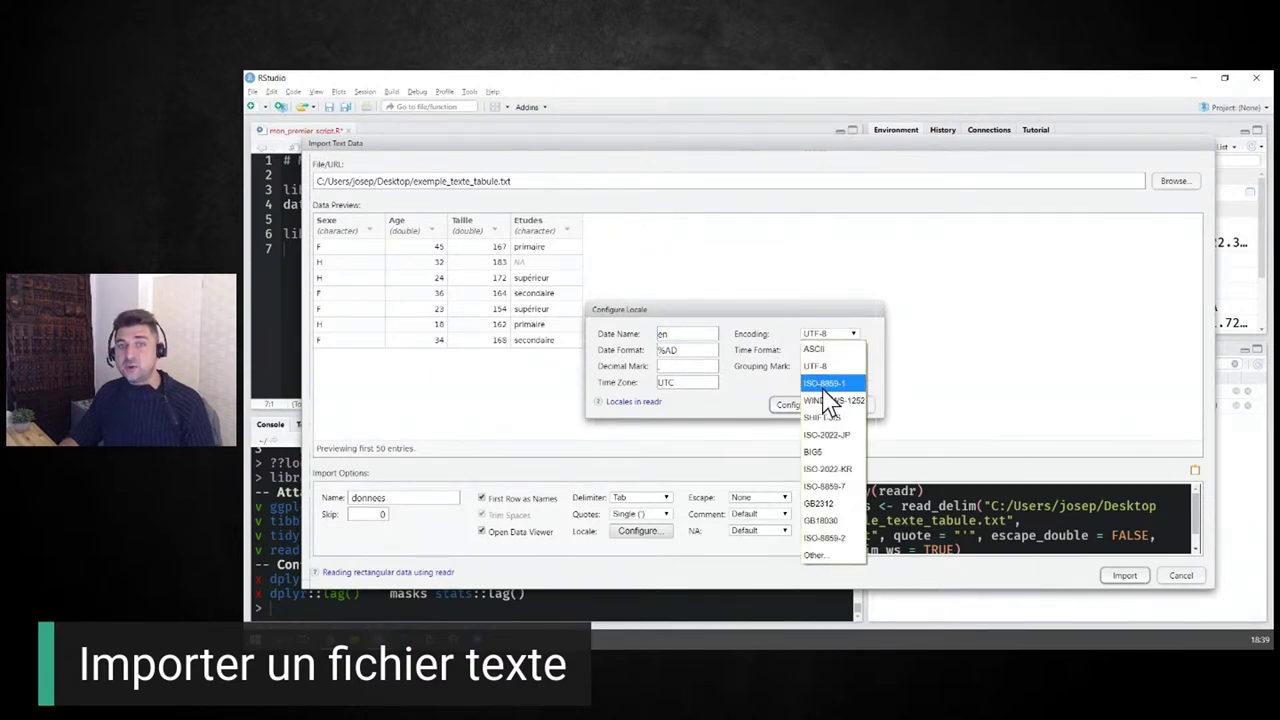
pyautogui.click(826, 384)
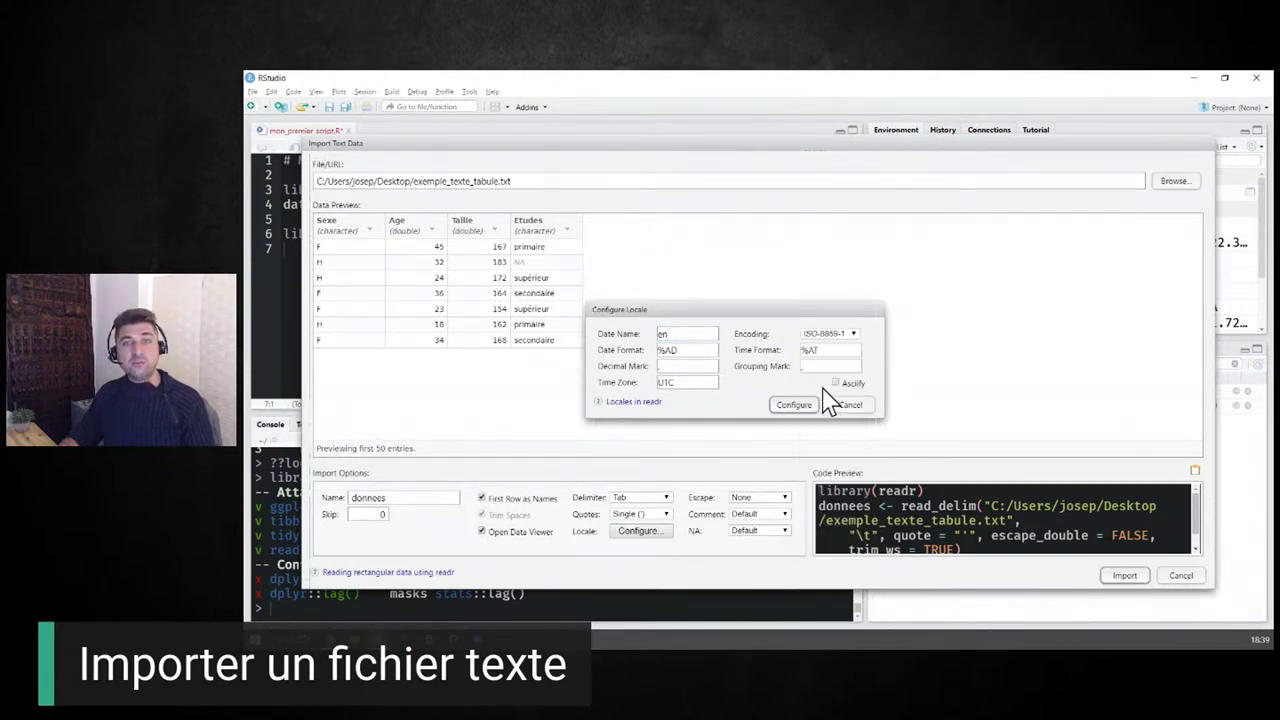
pyautogui.click(795, 405)
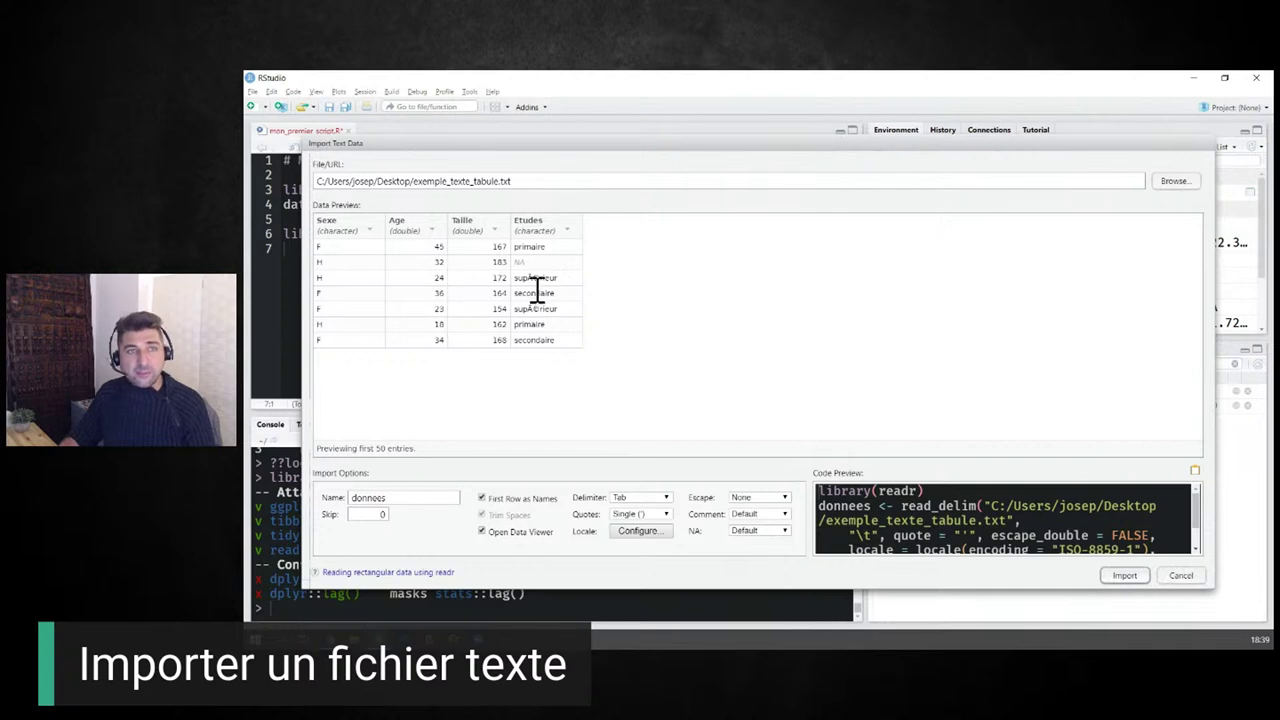
pyautogui.moveTo(527, 278); pyautogui.dragTo(540, 278)
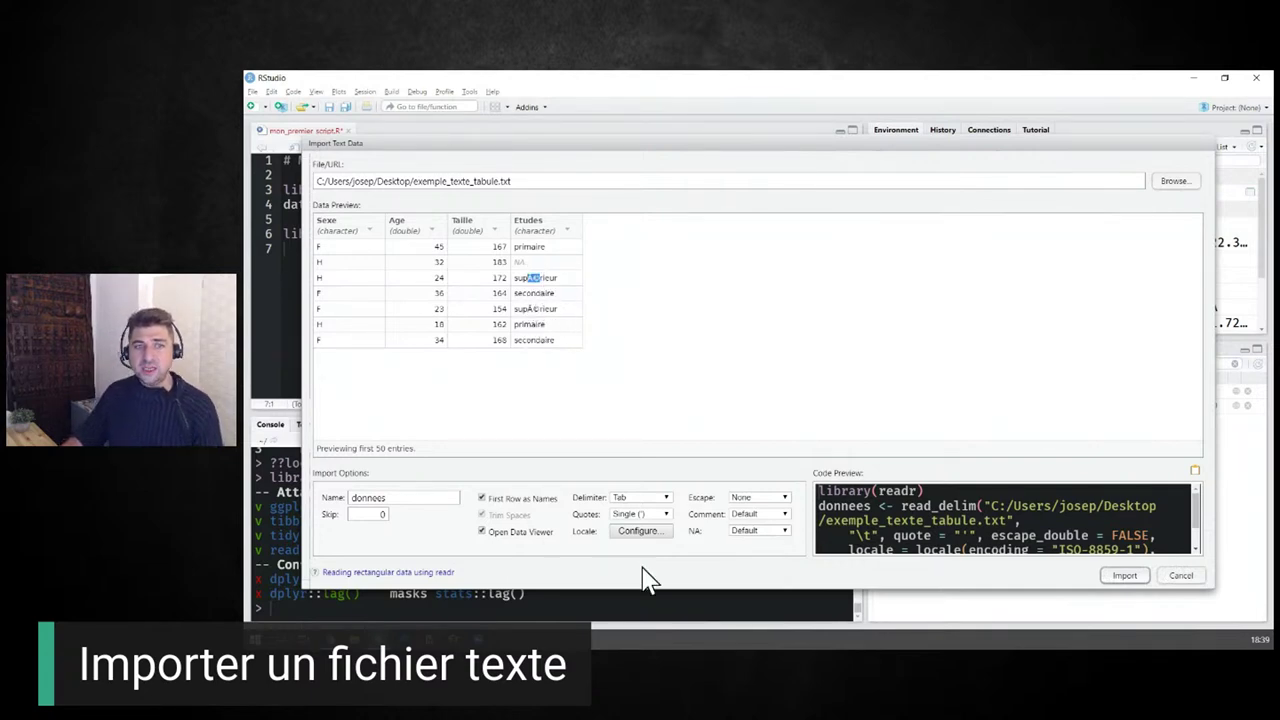
# Set the import locale's encoding to UTF-8.
pyautogui.click(637, 530)
pyautogui.click(855, 334)
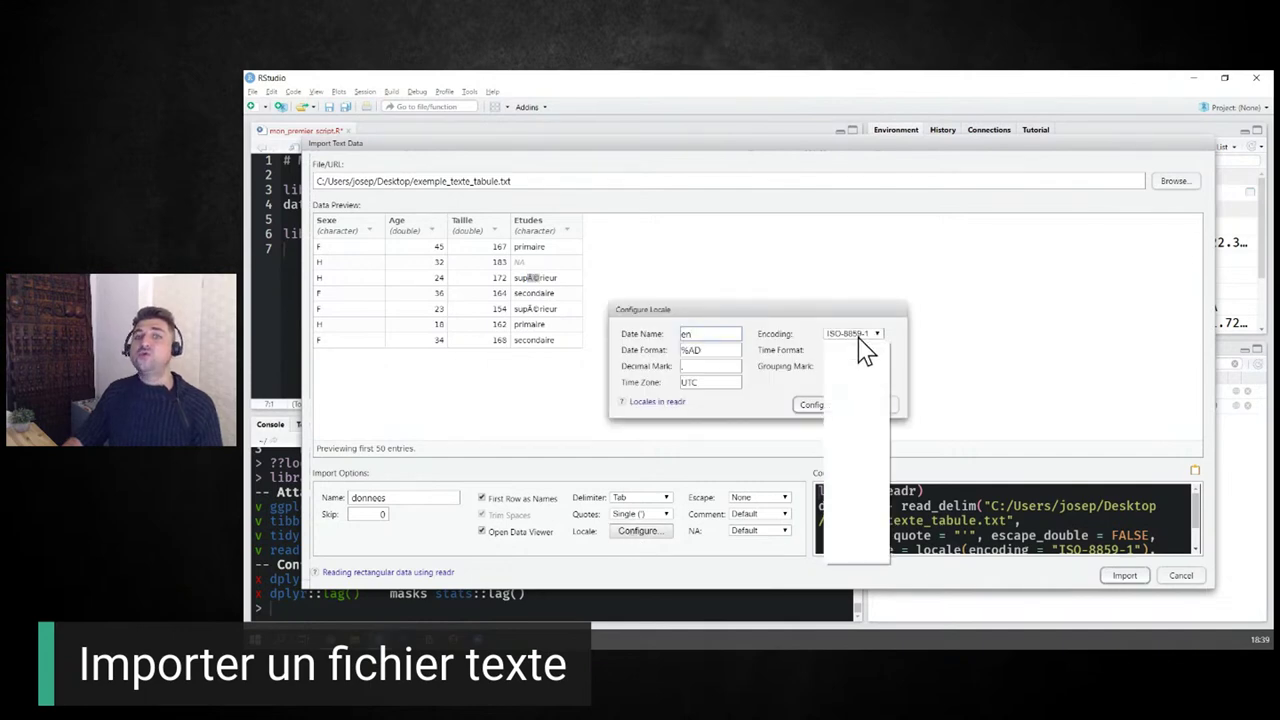
pyautogui.click(856, 368)
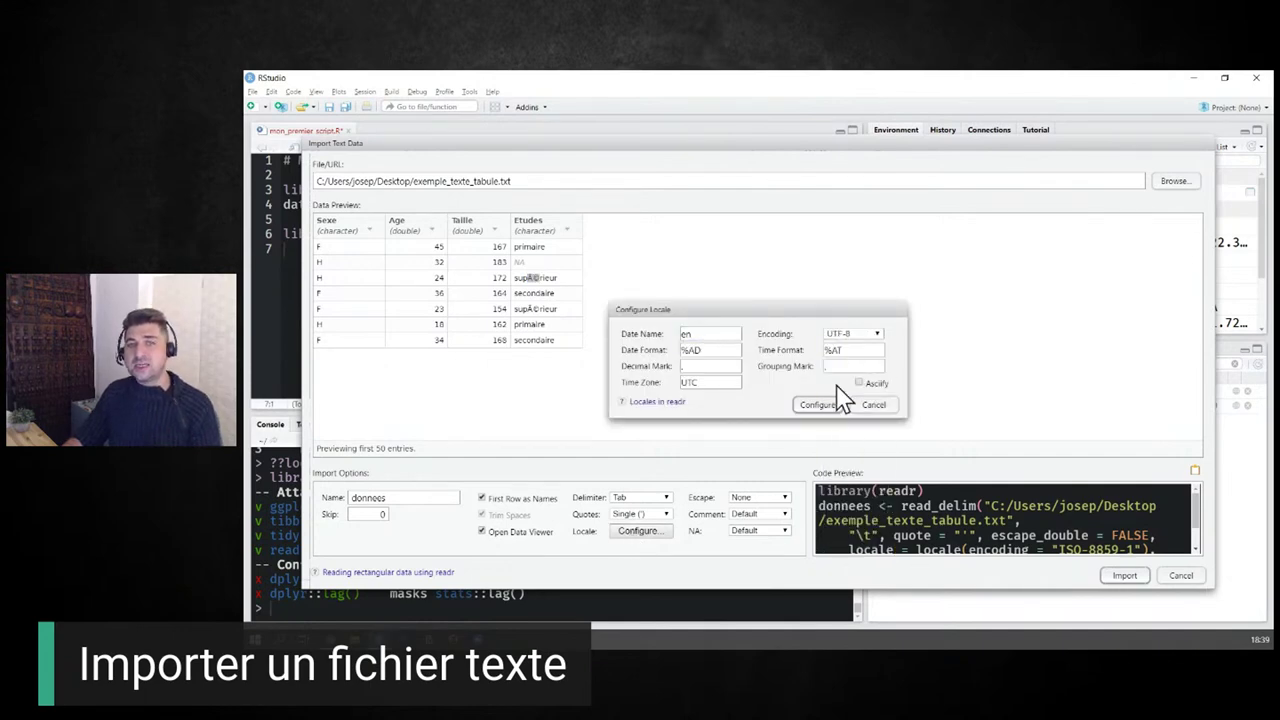
pyautogui.click(812, 406)
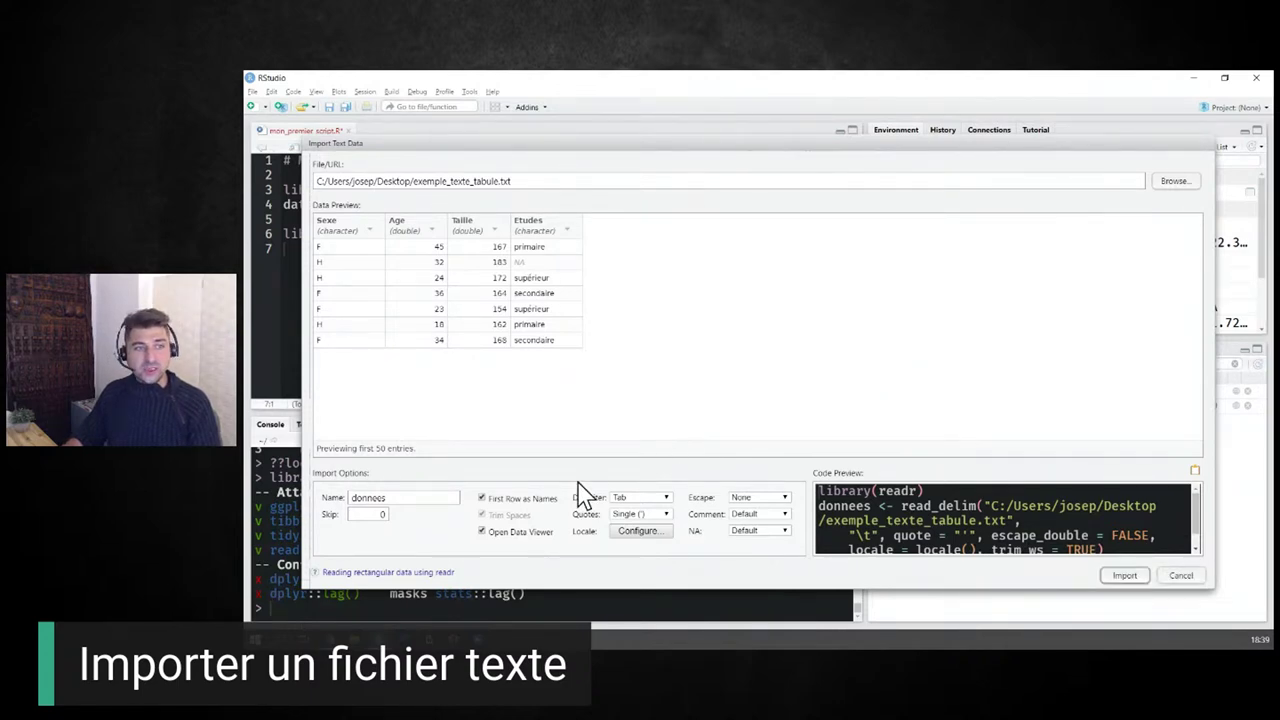
# Open the readr documentation from the import dialog and skim its home page and the Overview article.
pyautogui.click(347, 573)
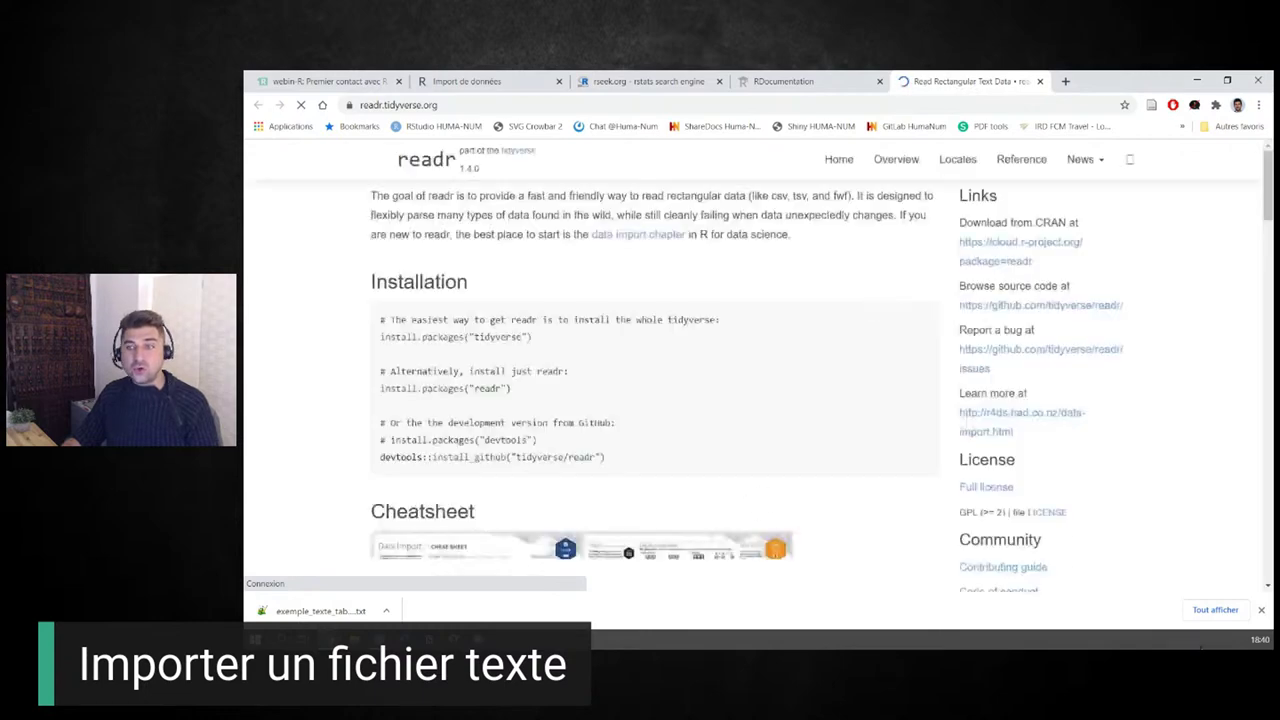
pyautogui.click(1262, 610)
pyautogui.scroll(-5, 286, 397)
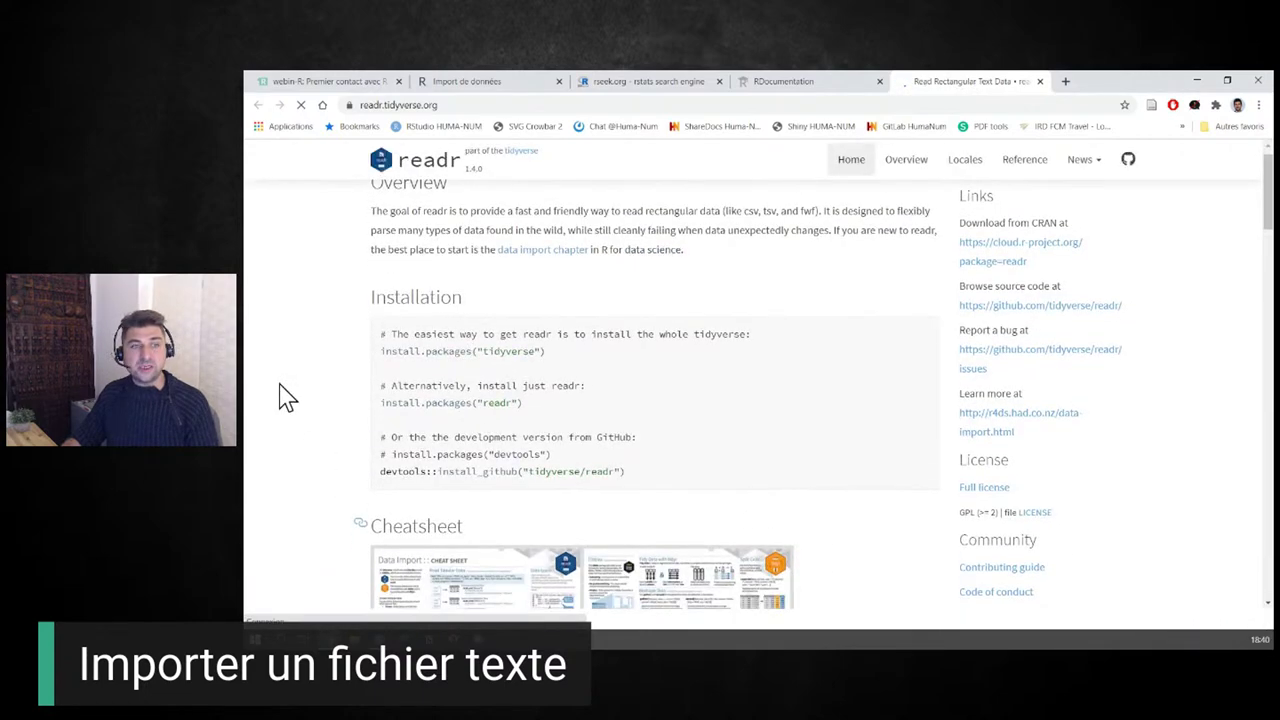
pyautogui.scroll(3, 286, 397)
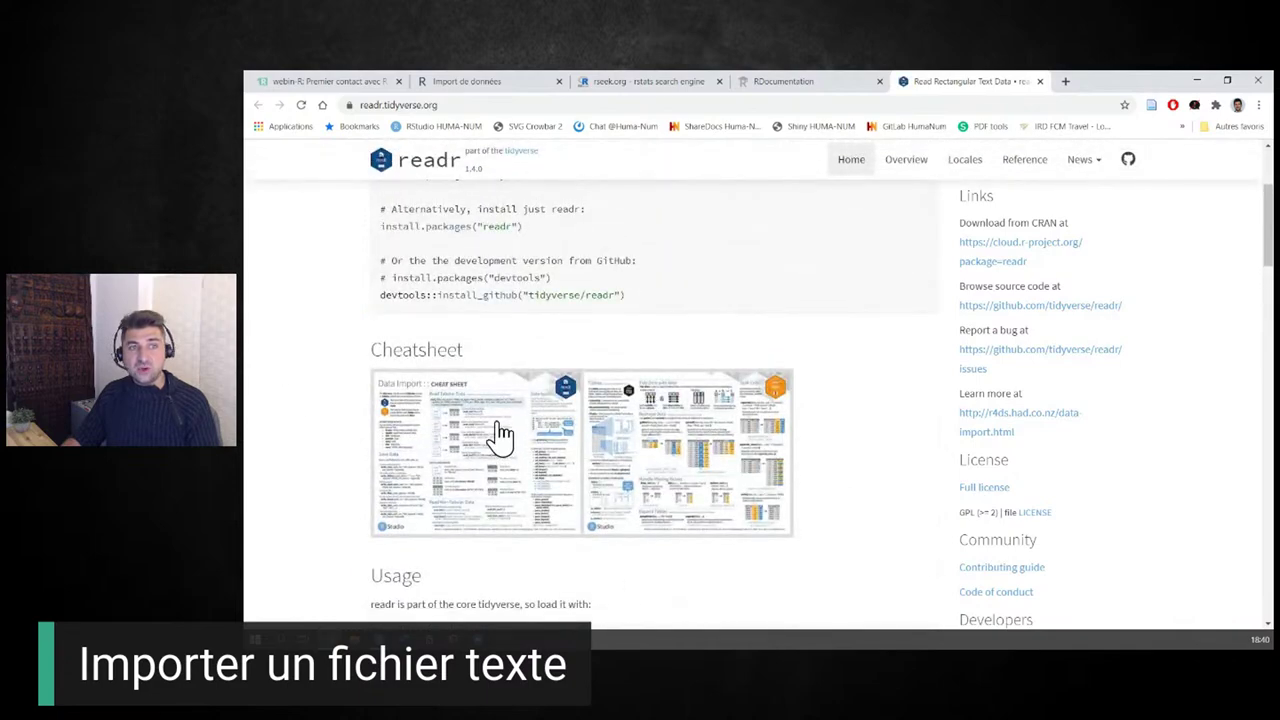
pyautogui.scroll(-10, 530, 420)
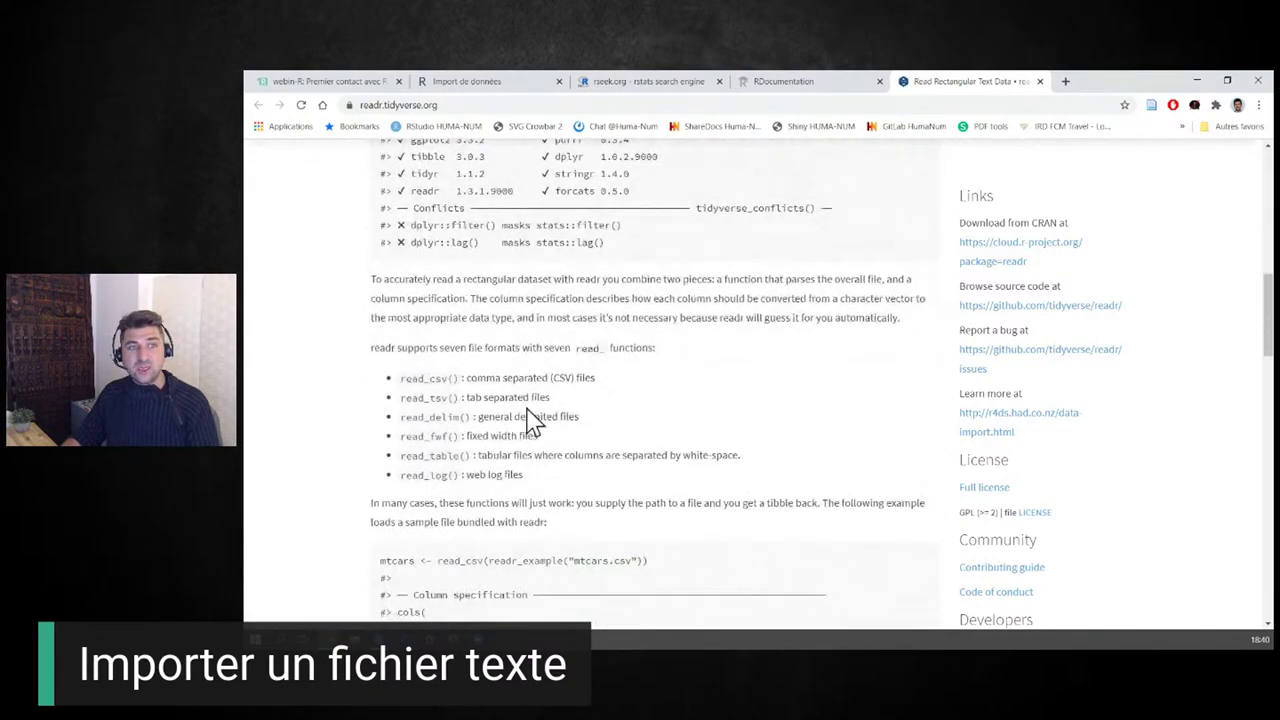
pyautogui.scroll(11, 530, 420)
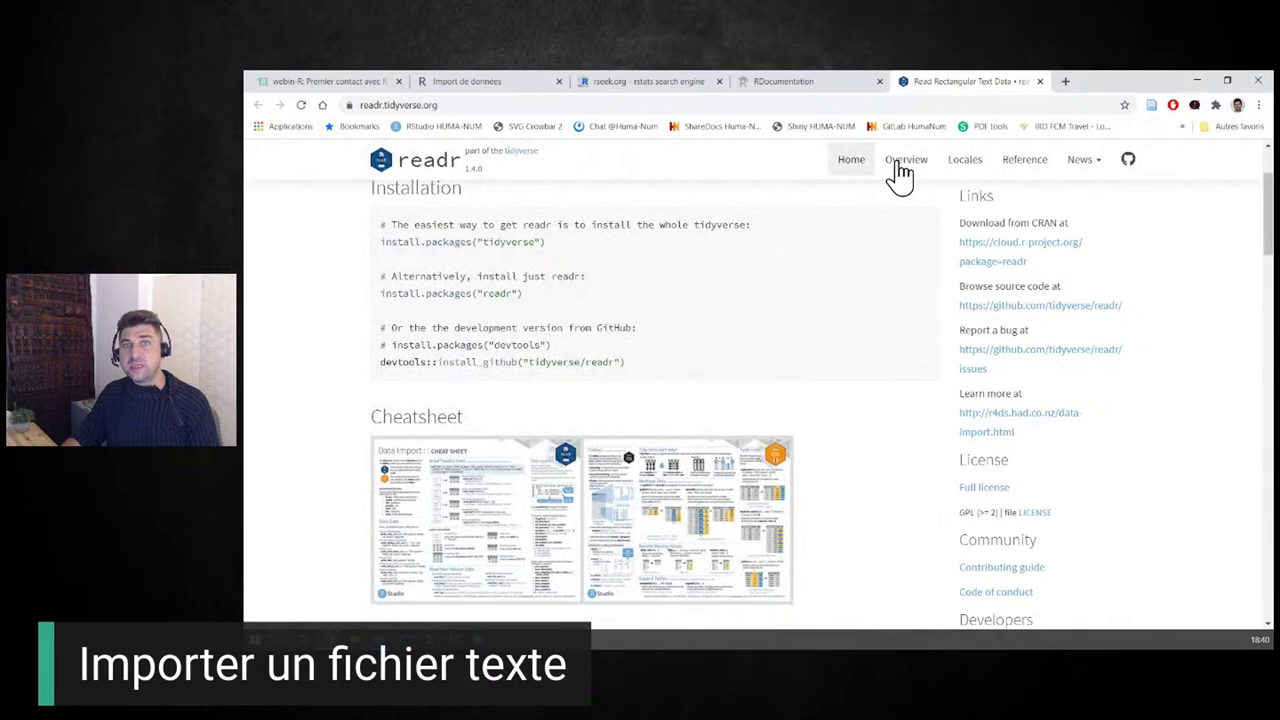
pyautogui.click(900, 171)
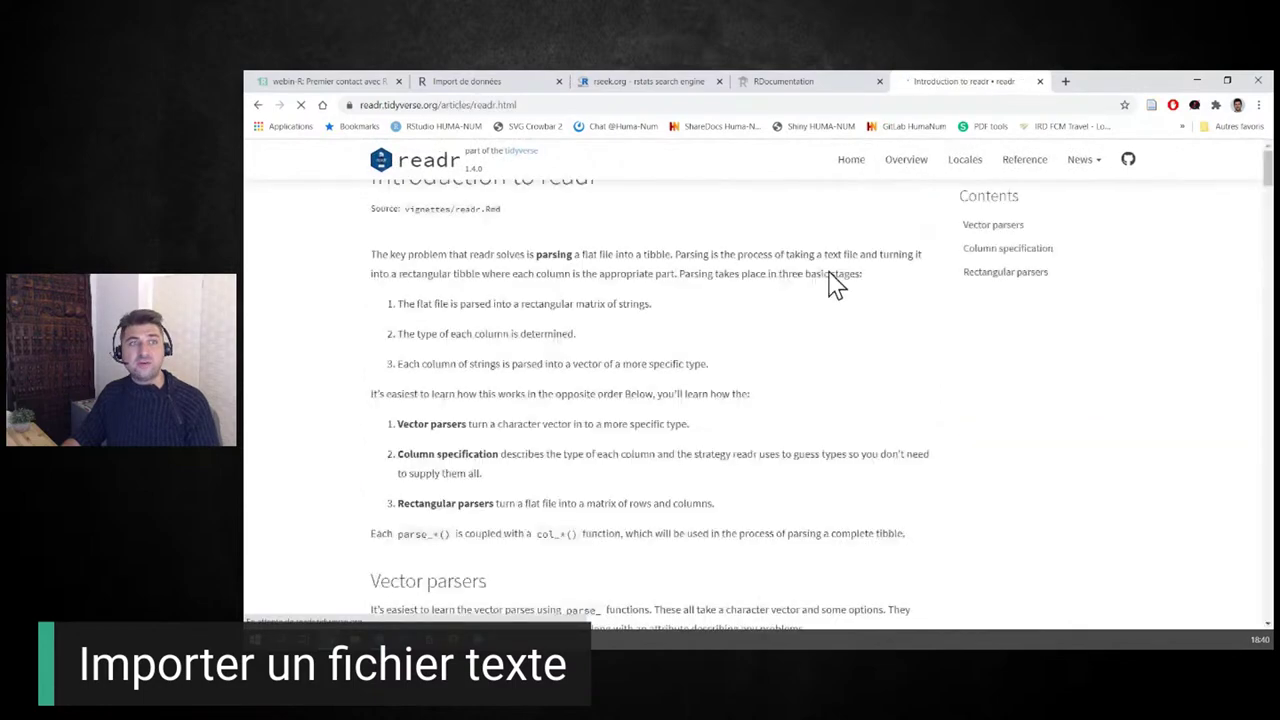
pyautogui.scroll(-10, 571, 320)
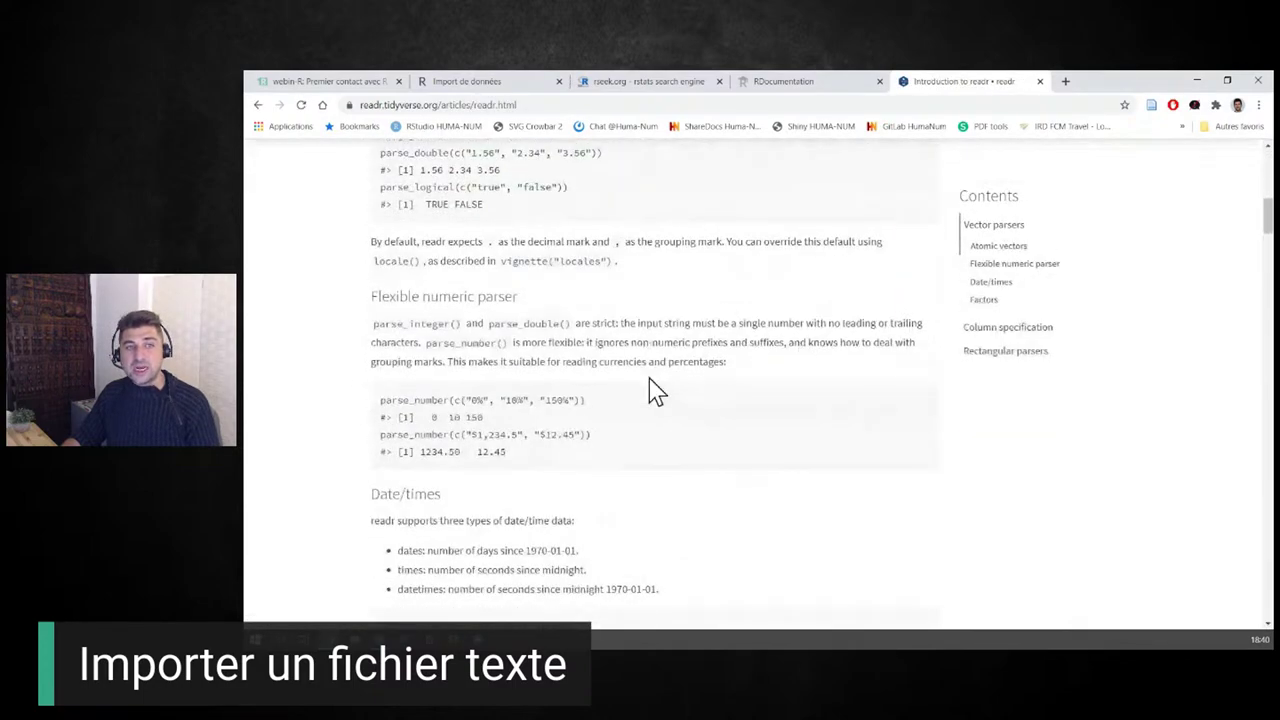
pyautogui.scroll(11, 654, 391)
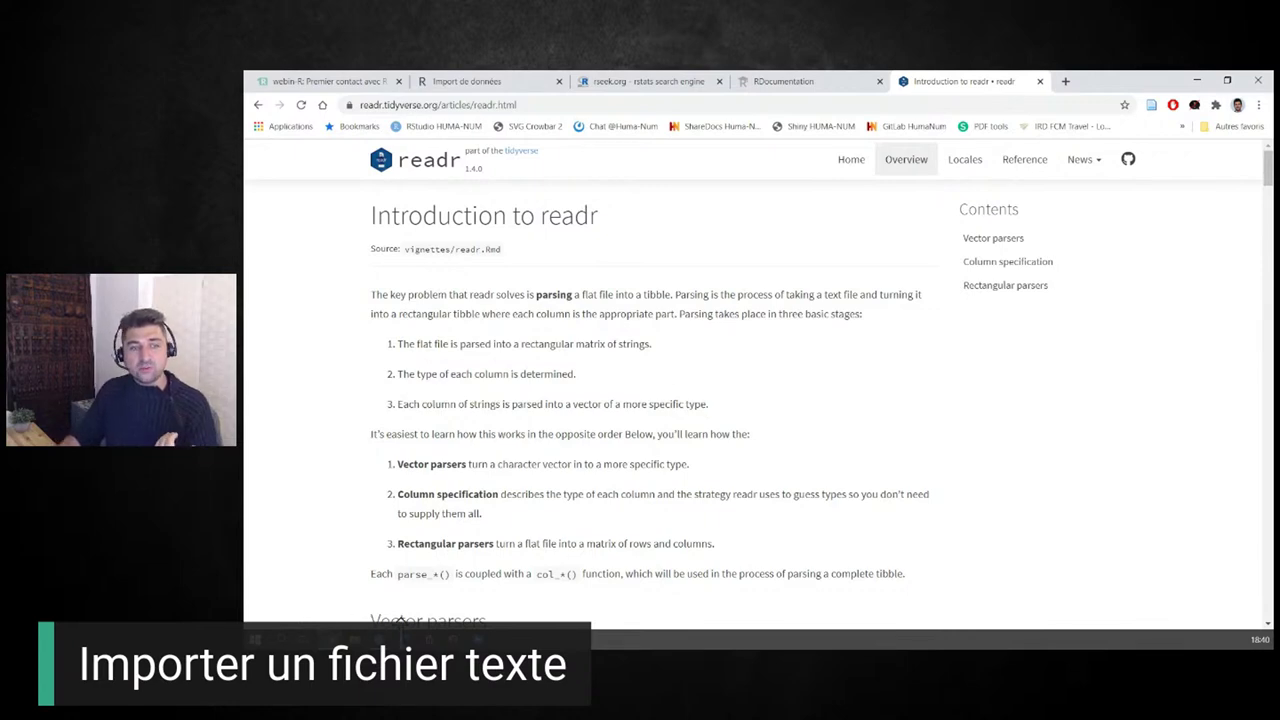
# Return to RStudio and review the generated read_delim import code for donnees in the code preview.
pyautogui.moveTo(390, 640)
pyautogui.click(368, 612)
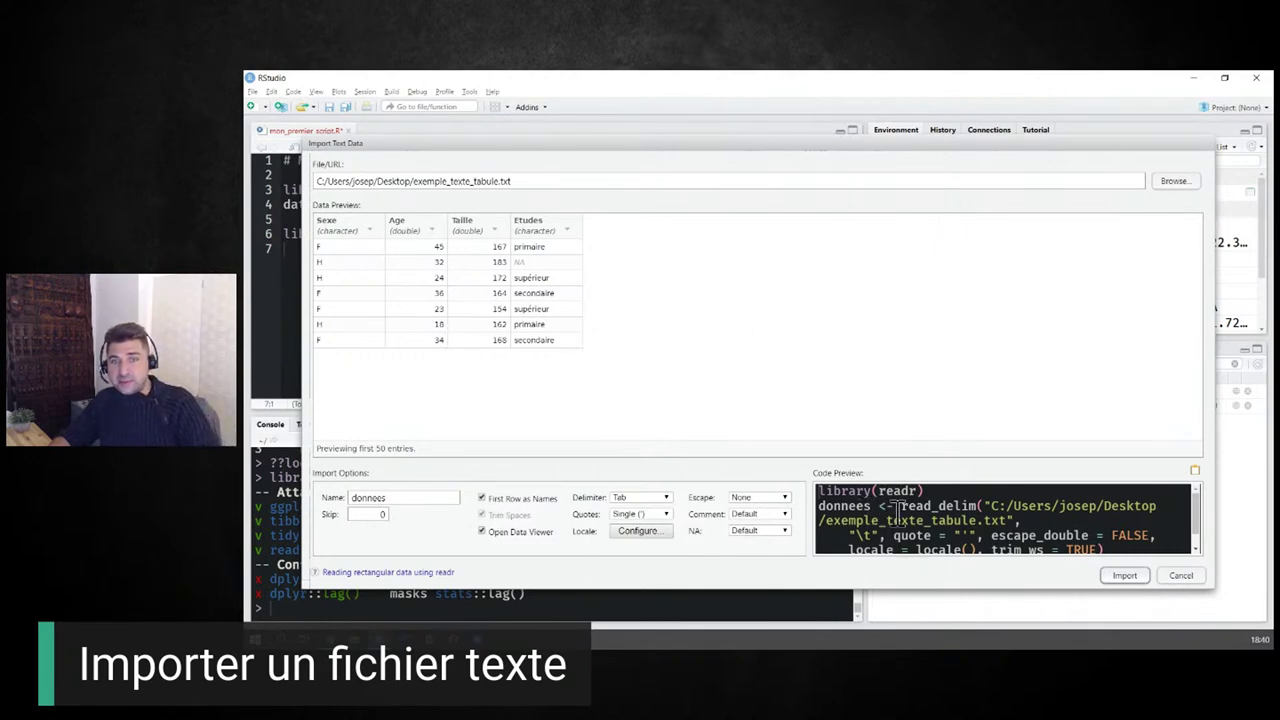
pyautogui.scroll(-1, 893, 508)
pyautogui.scroll(1, 893, 513)
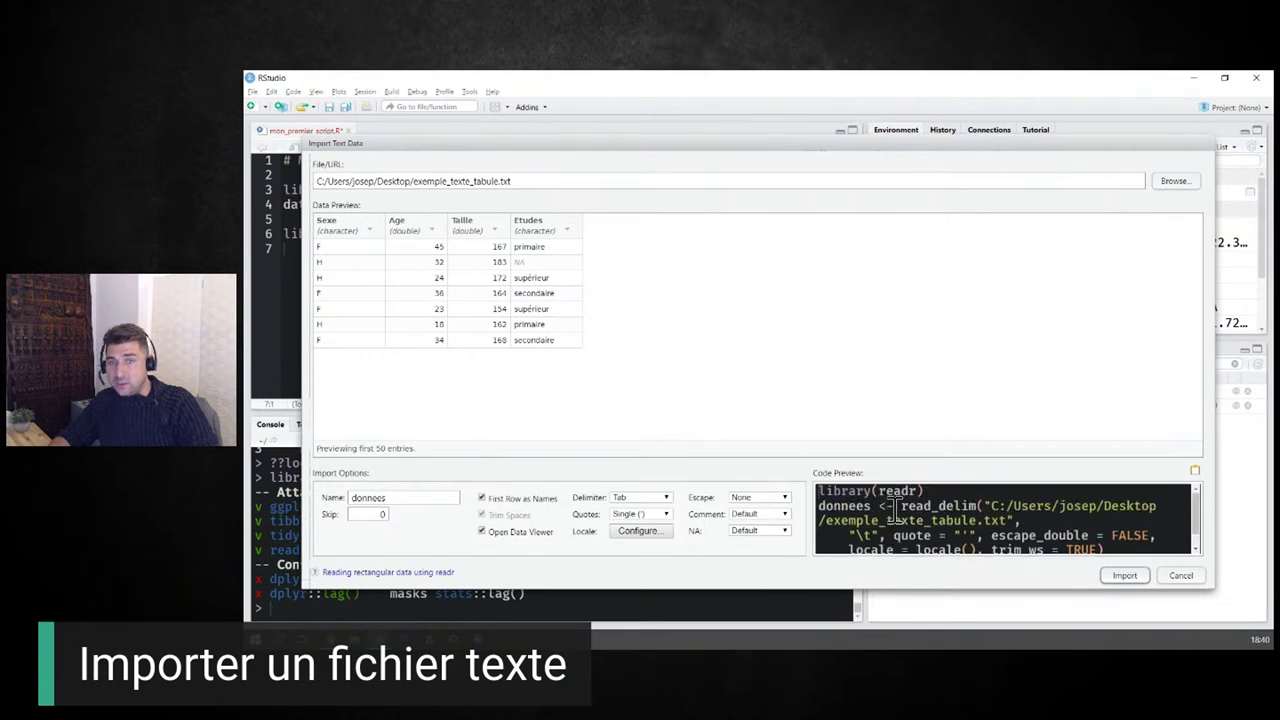
pyautogui.scroll(-1, 893, 510)
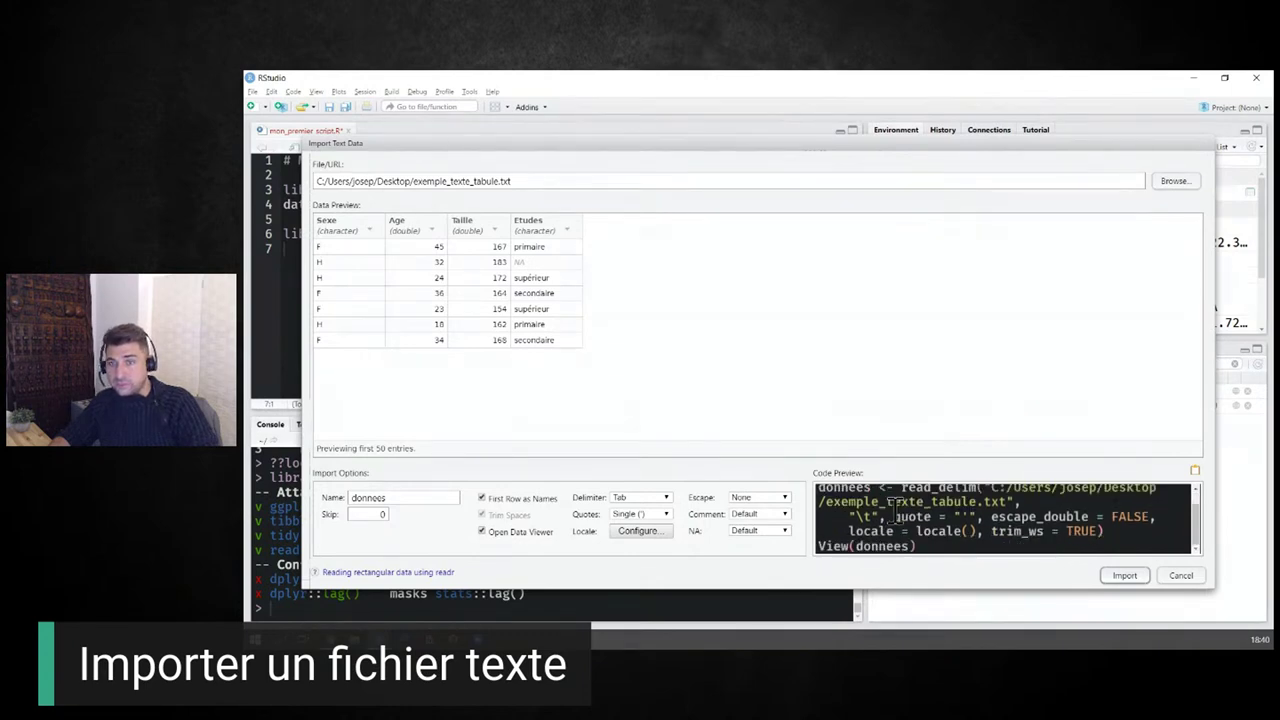
# Copy the whole generated import code, dismiss the import dialog without importing, and paste the code below library(tidyverse) in the script.
pyautogui.scroll(1, 893, 509)
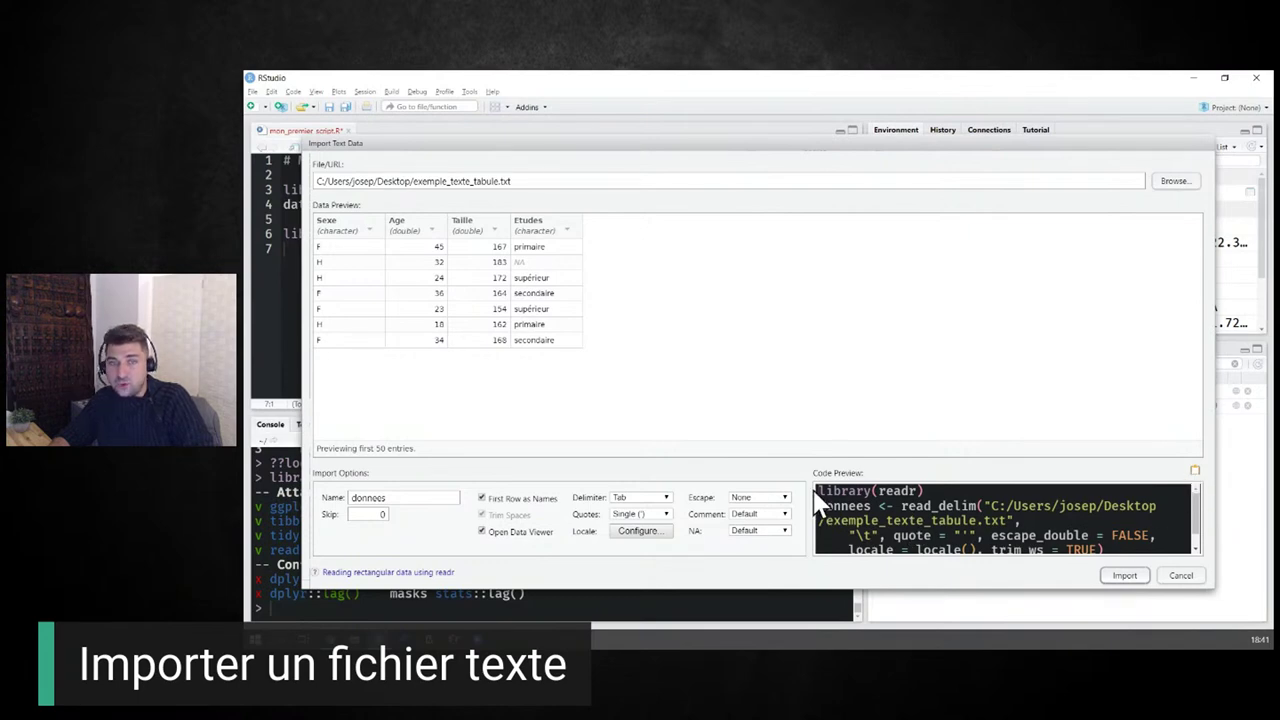
pyautogui.moveTo(820, 490); pyautogui.dragTo(933, 570)
pyautogui.hotkey('ctrl', 'c')
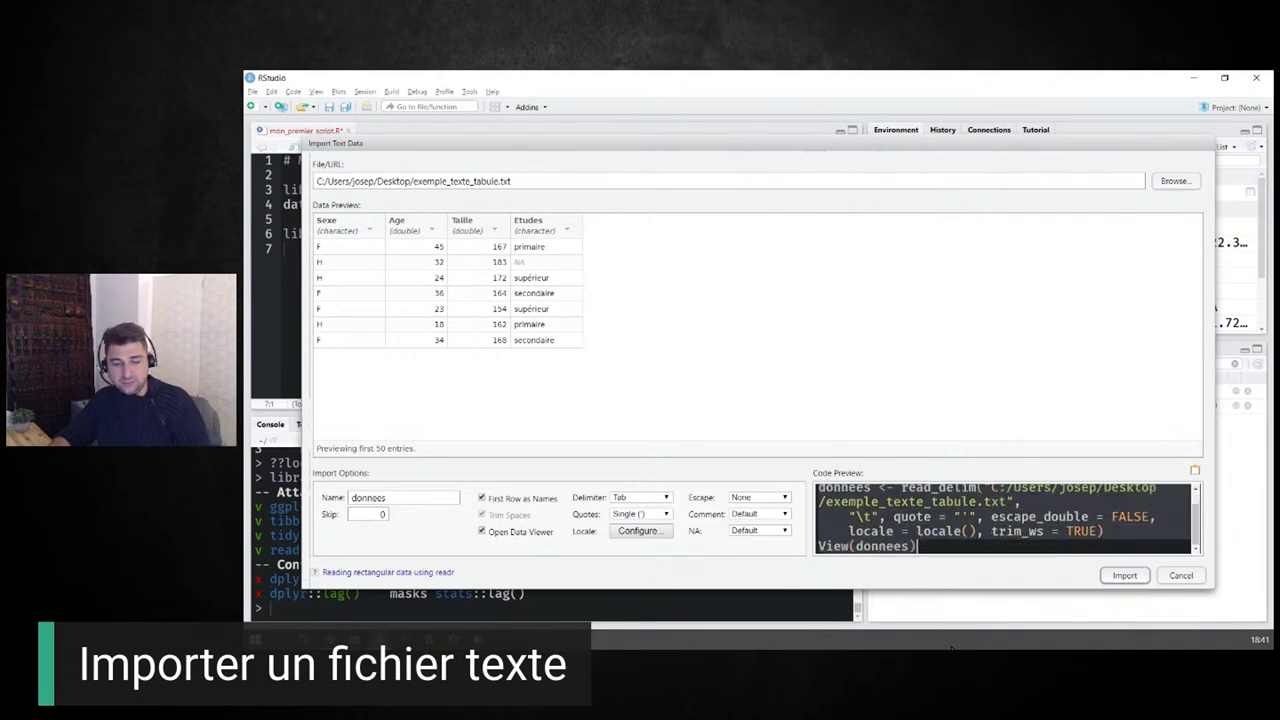
pyautogui.click(1178, 576)
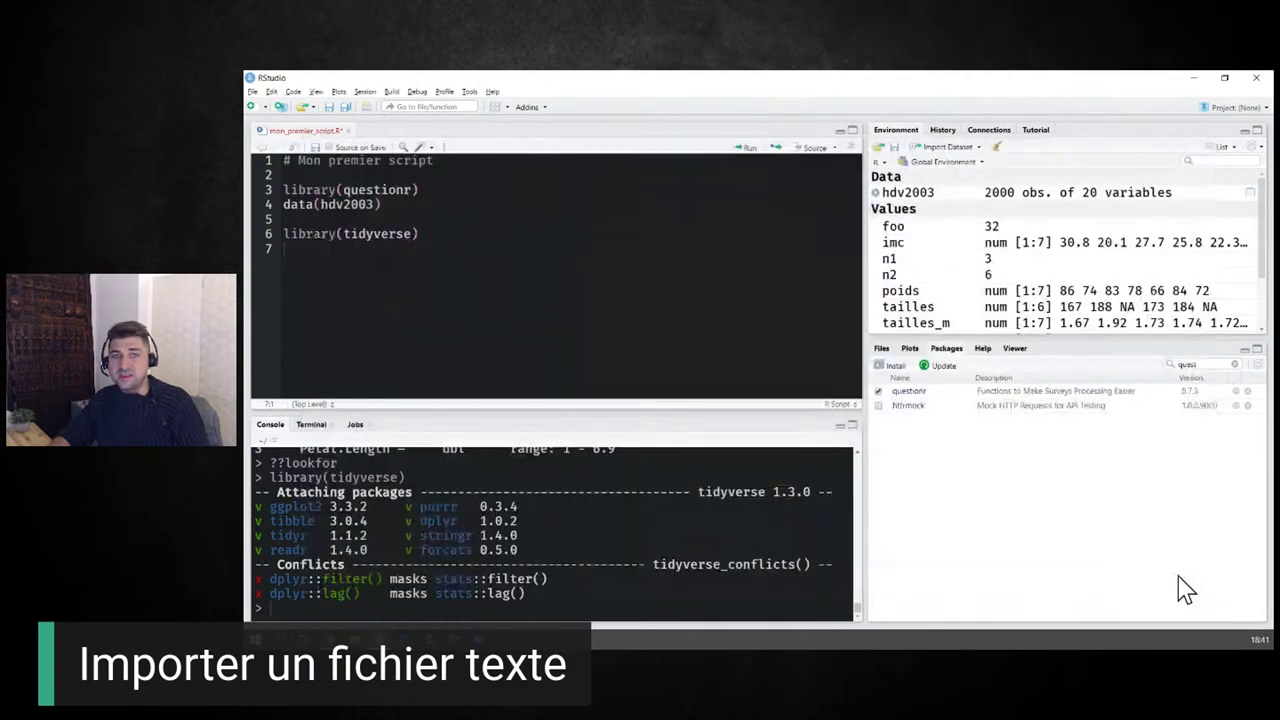
pyautogui.rightClick(299, 256)
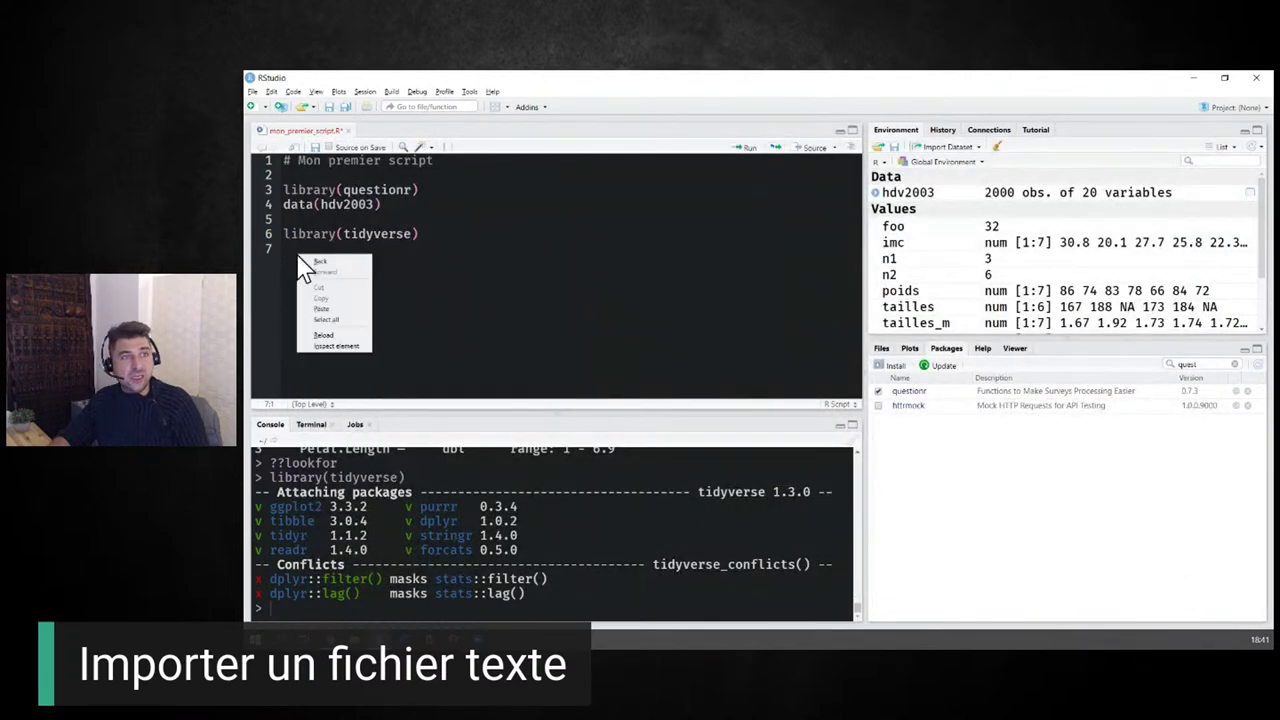
pyautogui.click(329, 312)
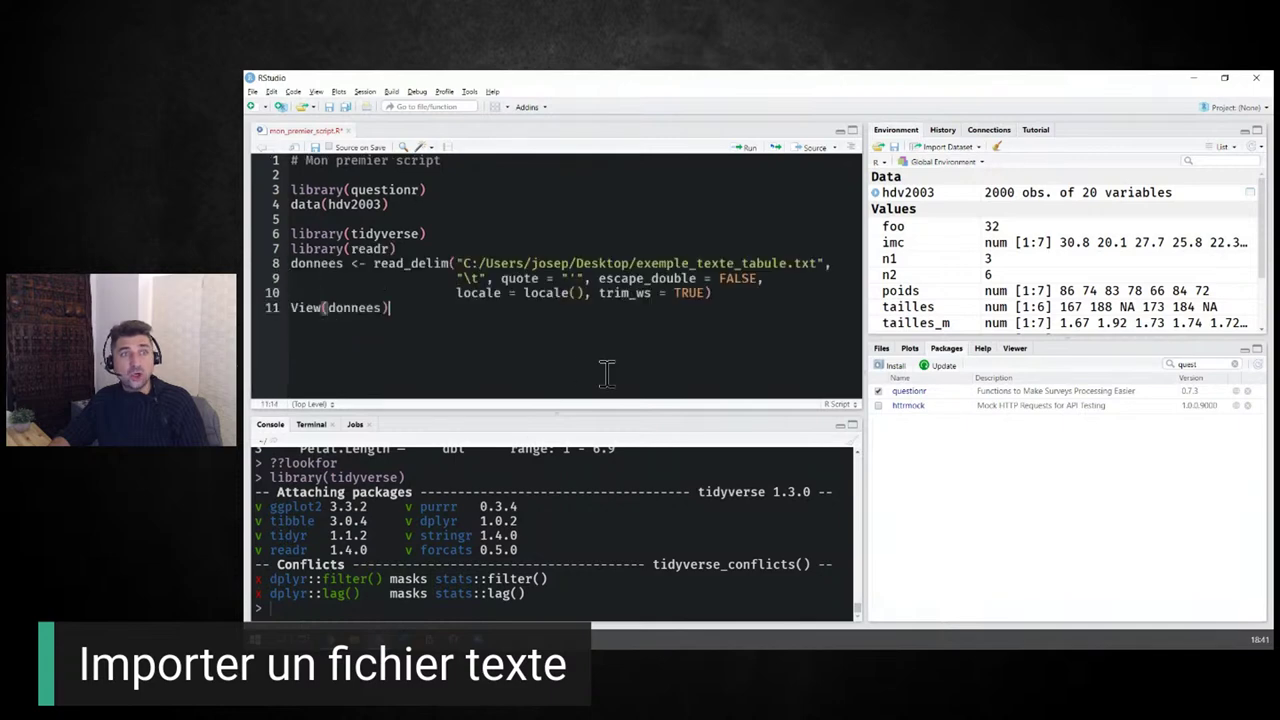
# Delete the View(donnees) call from the end of the pasted import code.
pyautogui.click(494, 236)
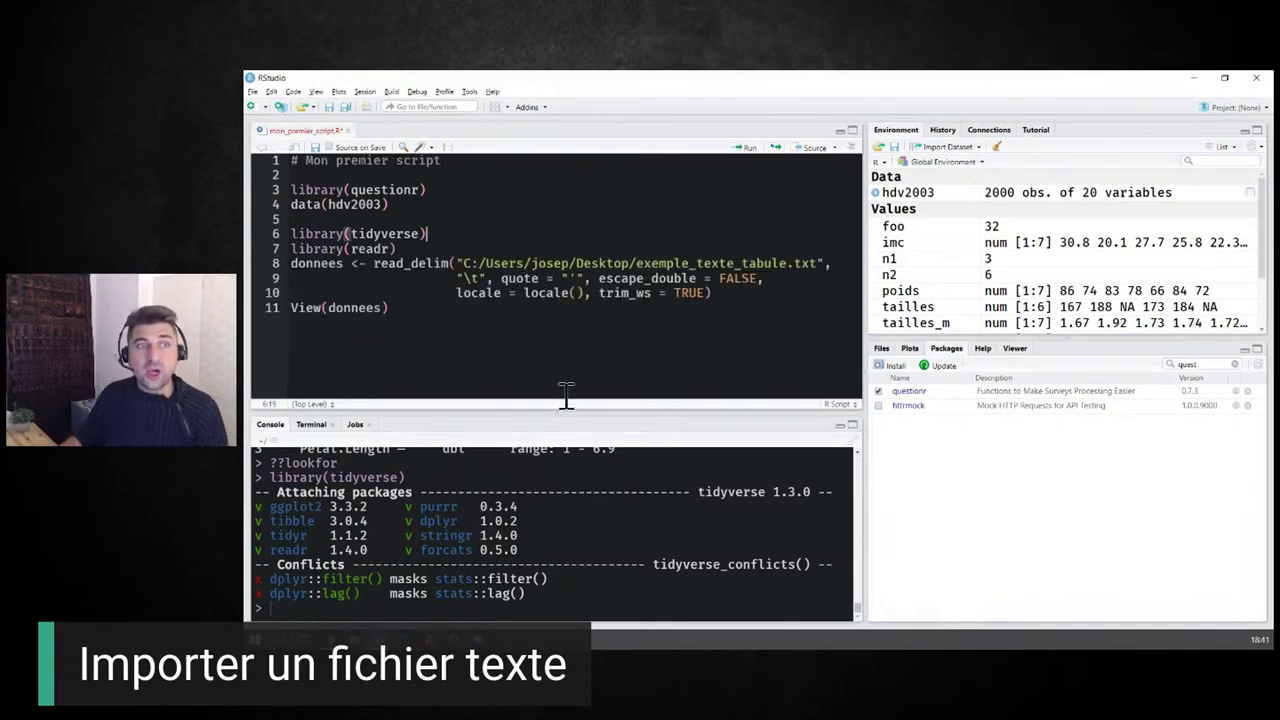
pyautogui.click(425, 308)
pyautogui.hotkey('shift', 'Home')
pyautogui.press('BackSpace')
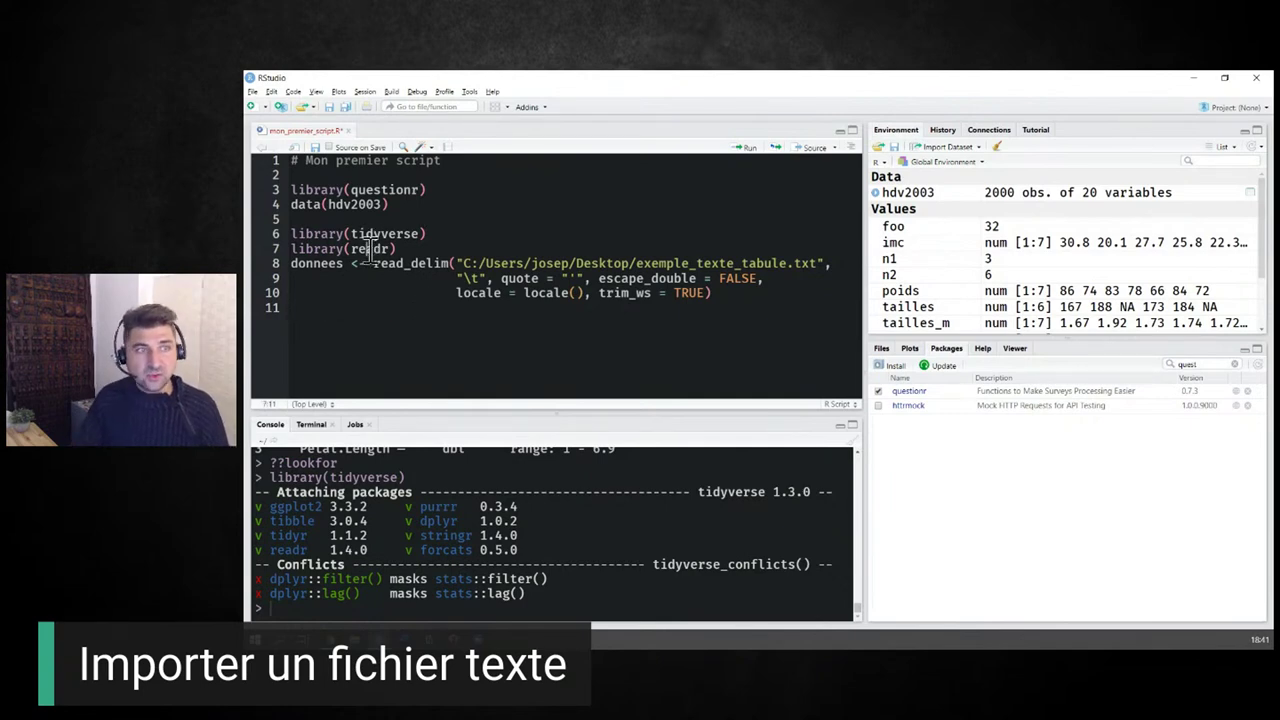
# Run the library(readr) and read_delim lines from the script, and check donnees in the data viewer before closing it.
pyautogui.hotkey('ctrl', 'Return')
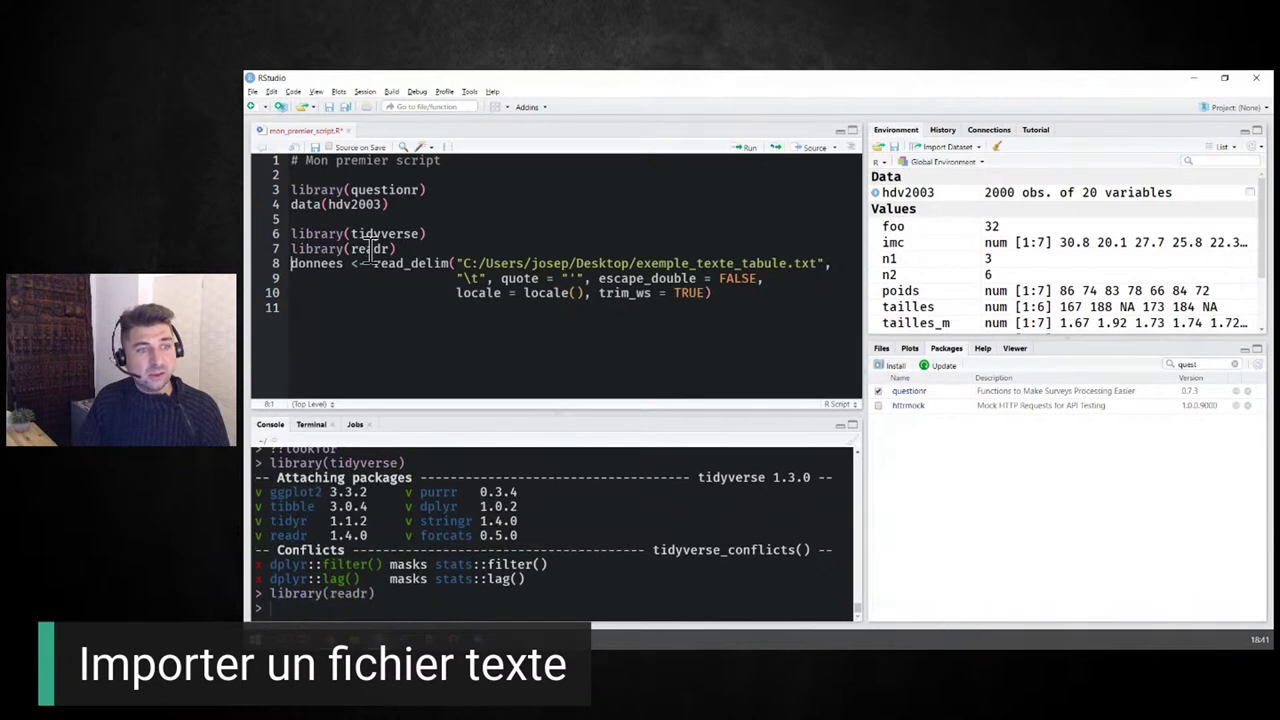
pyautogui.hotkey('ctrl', 'Return')
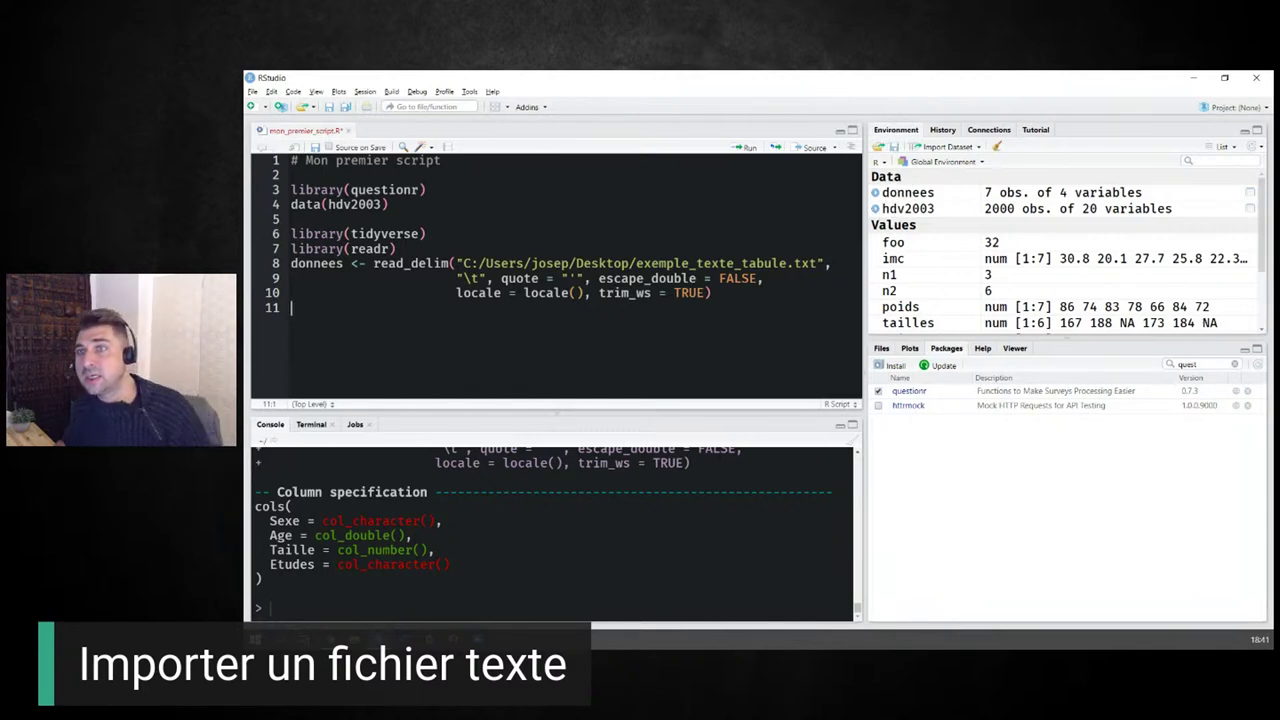
pyautogui.click(1250, 194)
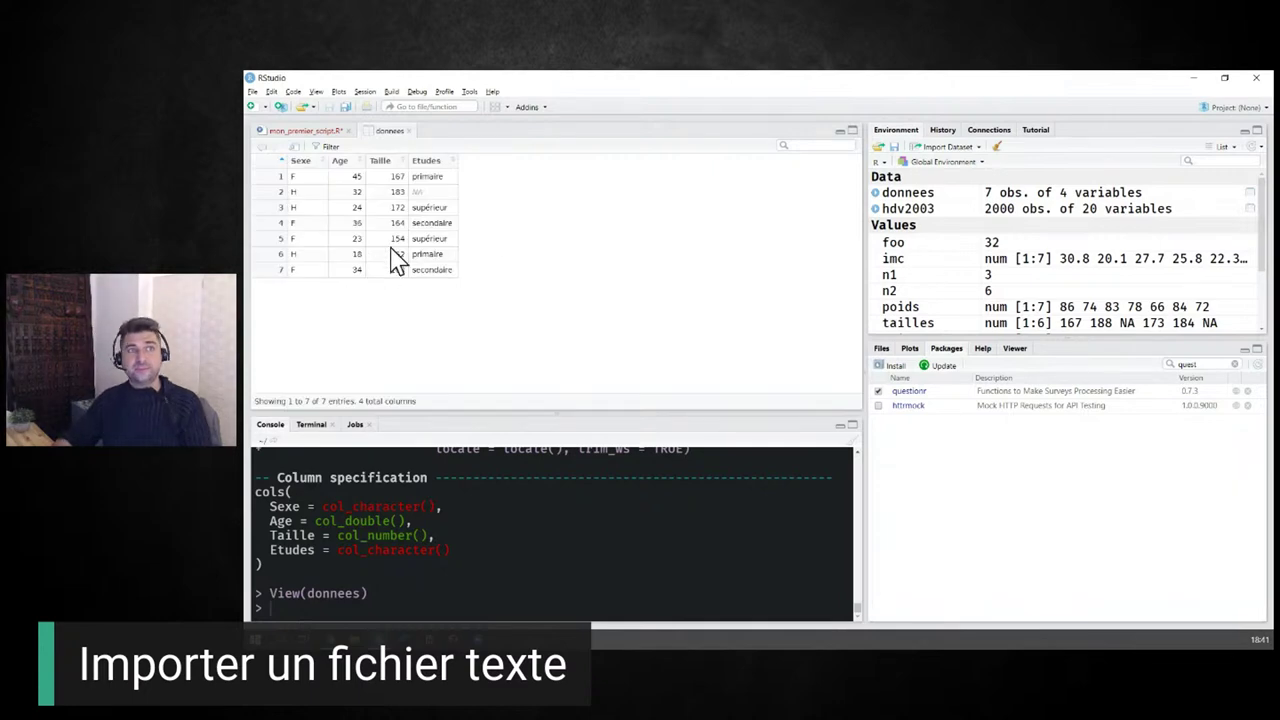
pyautogui.click(409, 131)
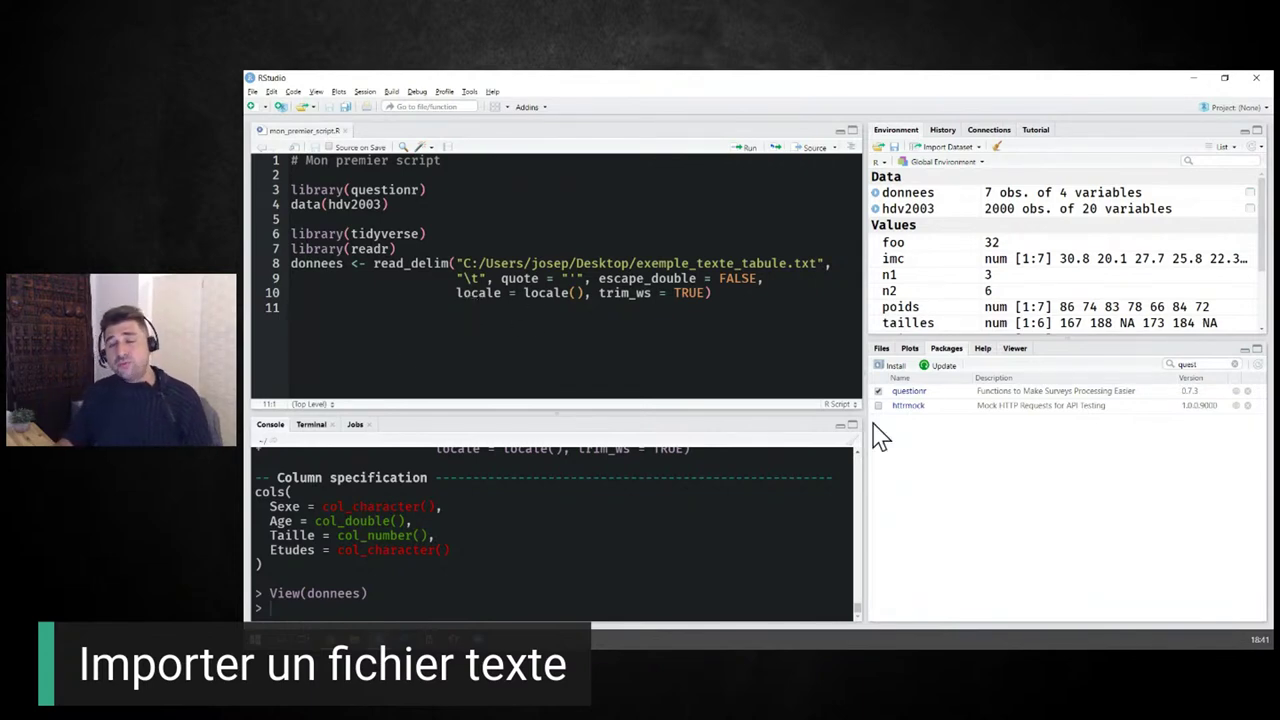
# Open the Excel dataset import dialog to look at its options and close it without importing.
pyautogui.click(945, 147)
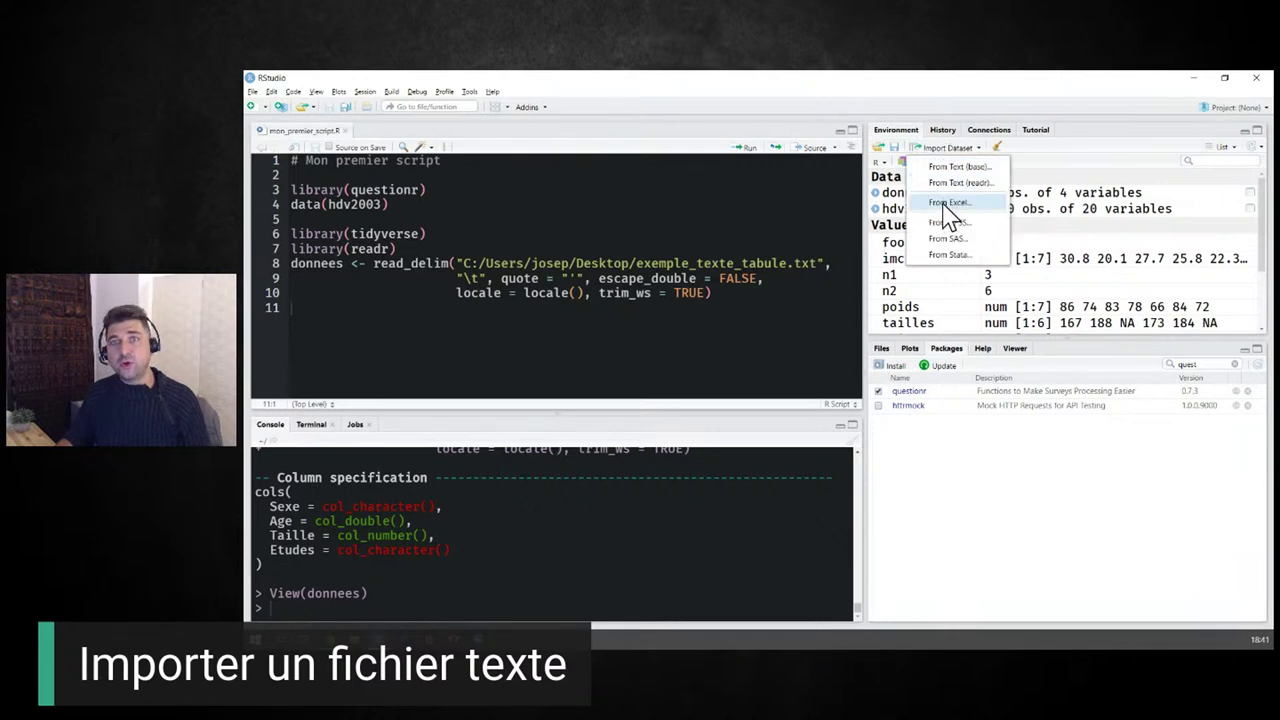
pyautogui.click(945, 203)
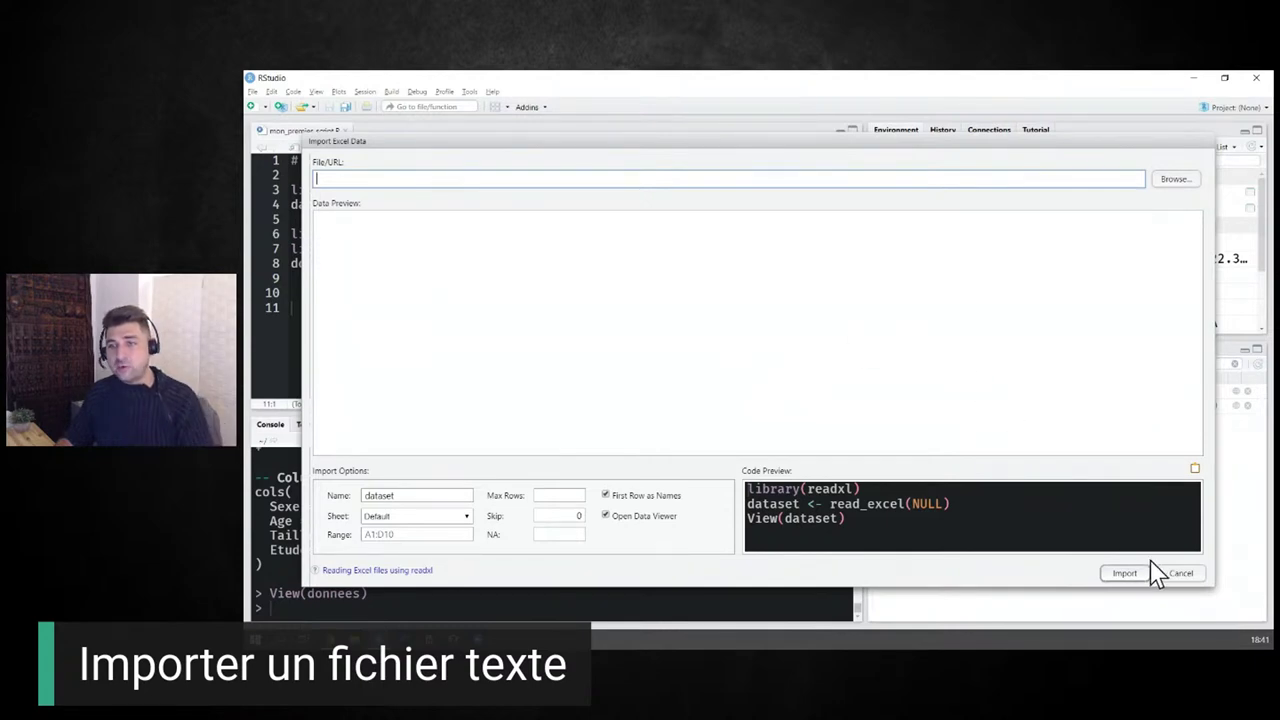
pyautogui.click(1186, 575)
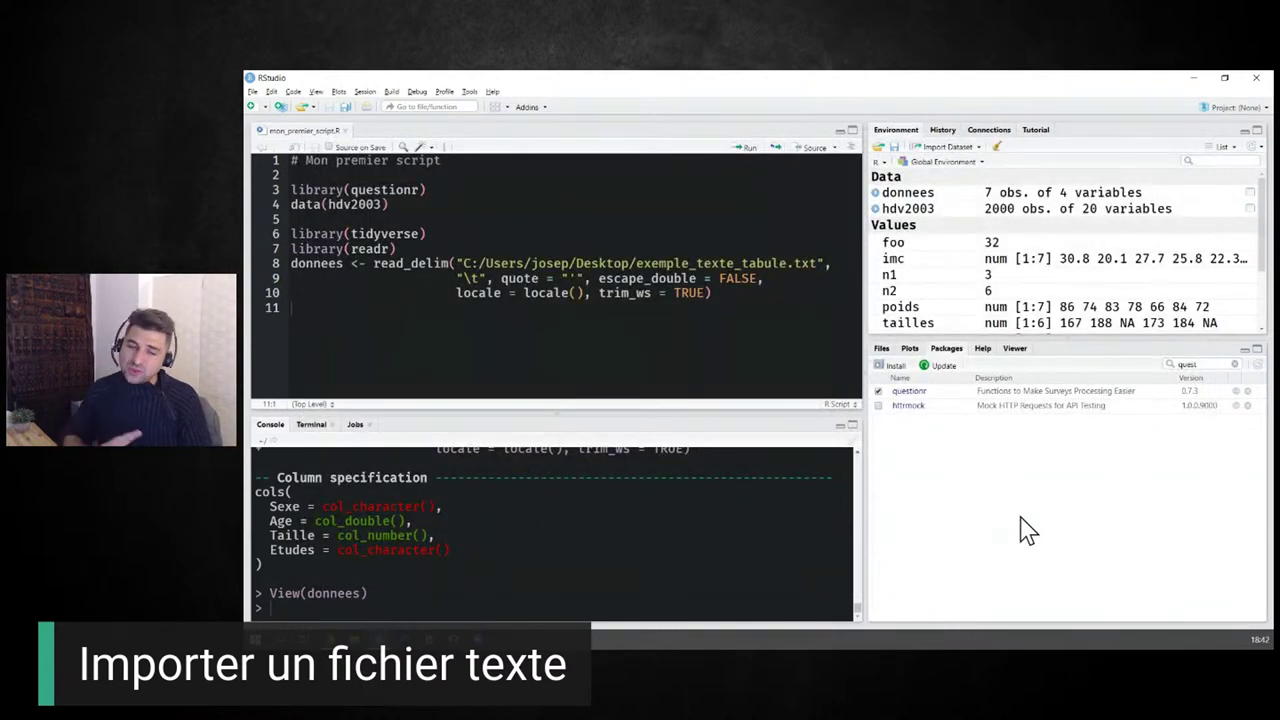